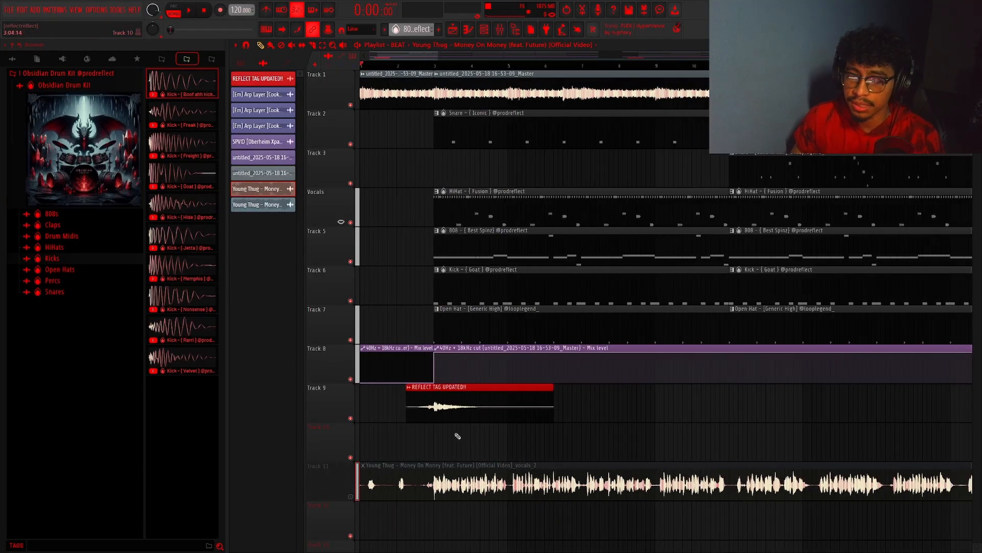
Examine the beat arrangement, and look up the Arp Layers source folder of the (Em) Arp Layer sample.
scroll(392, 55, "up", 4)
scroll(318, 263, "up", 4)
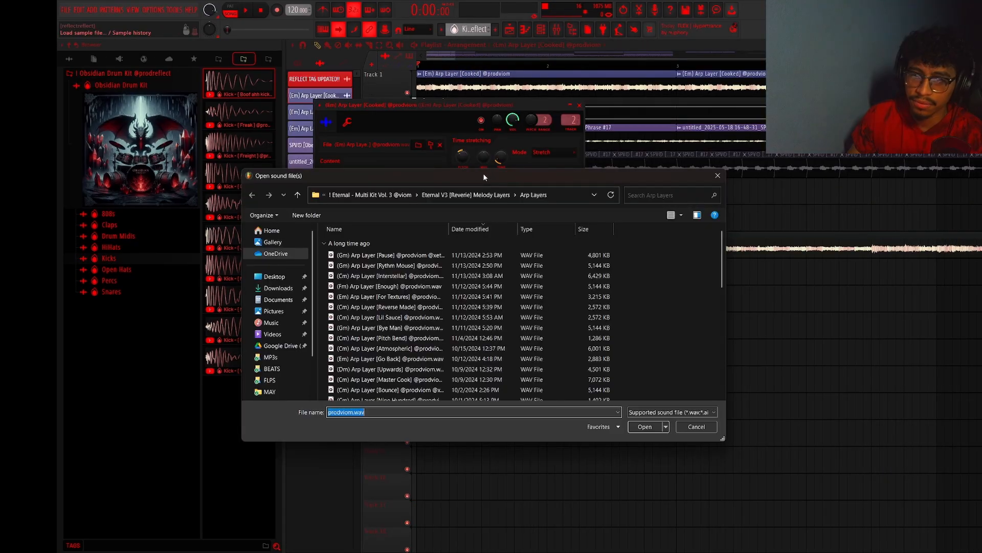
left_click_drag(484, 175, 481, 166)
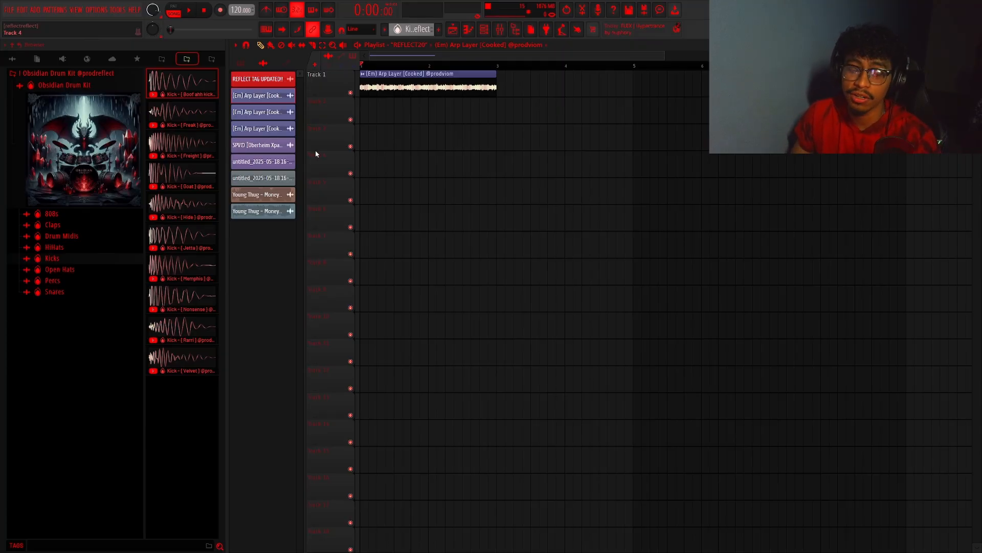
Inspect the sample settings of the (Em) Arp Layer clip on Track 1, and play the clip back.
double_click(397, 95)
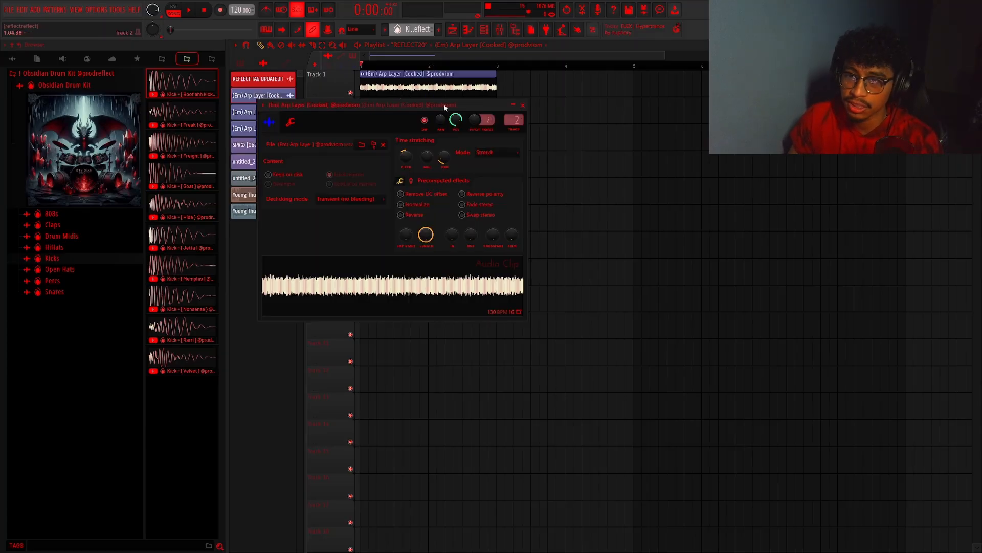
left_click(511, 120)
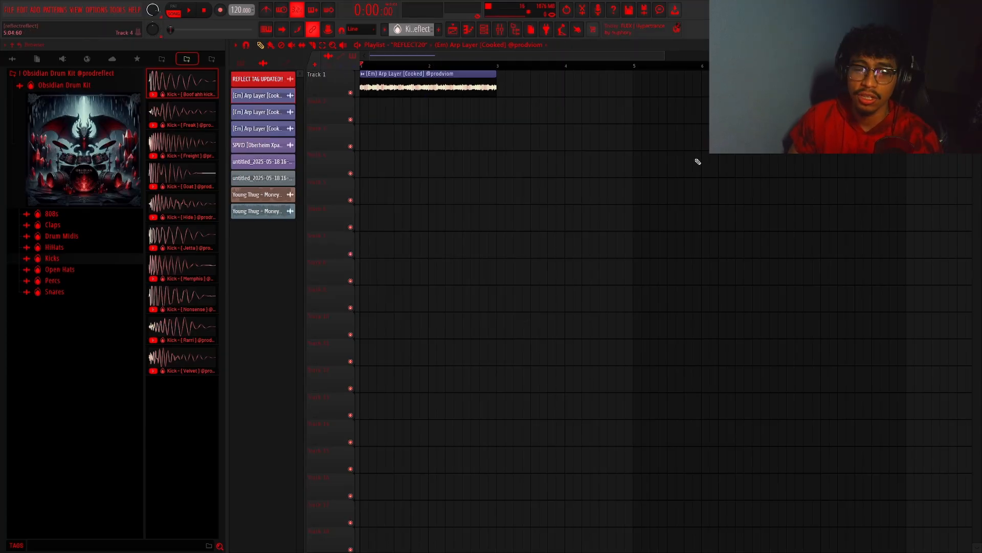
double_click(426, 84)
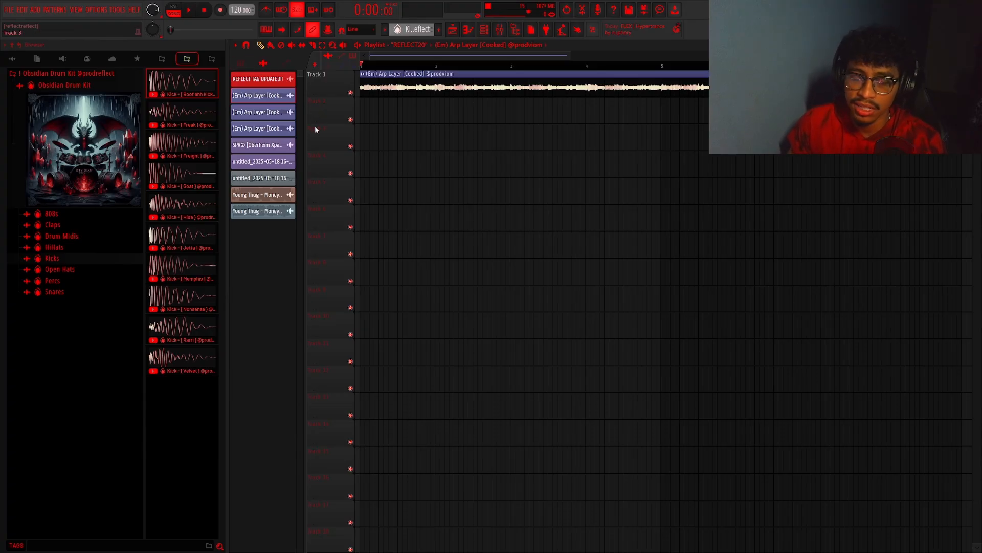
key("space")
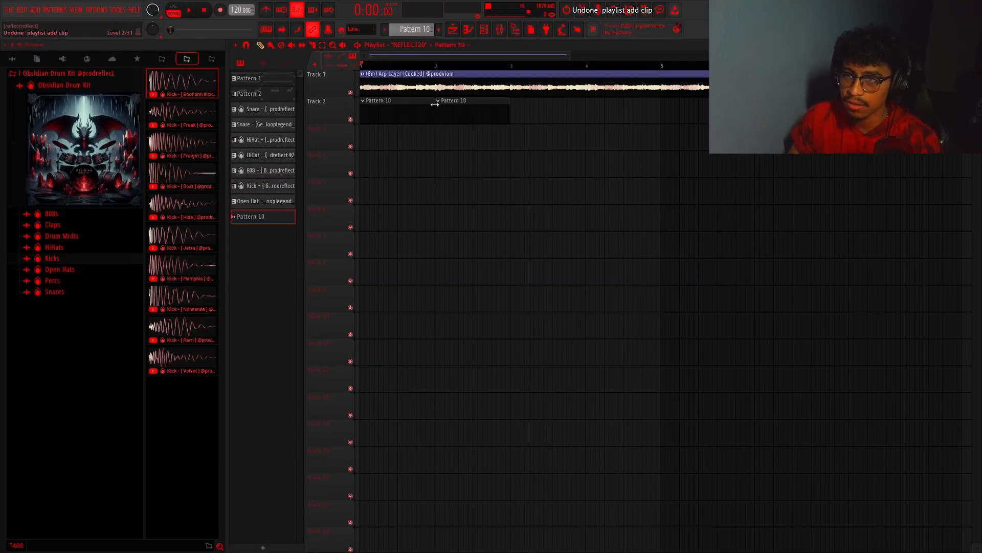
Play the SRX Piano arpeggio of Pattern 10 in pattern mode, and examine its notes in the piano roll.
left_click(484, 30)
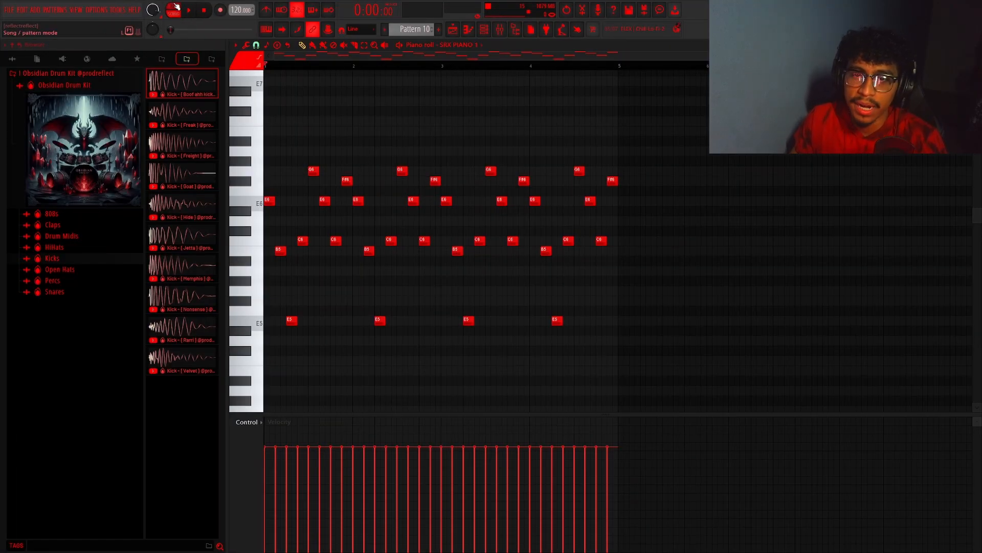
left_click(175, 6)
scroll(257, 168, "up", 3)
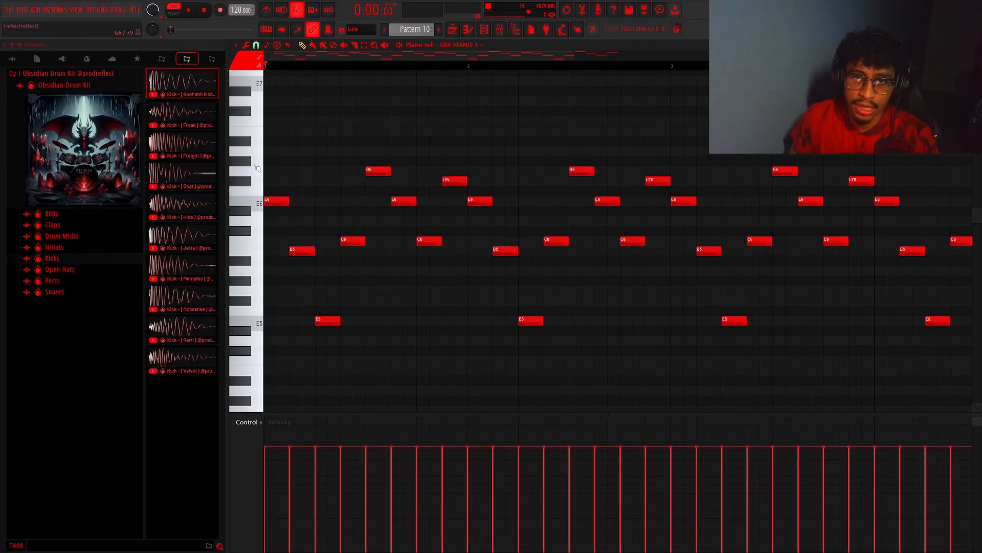
key("space")
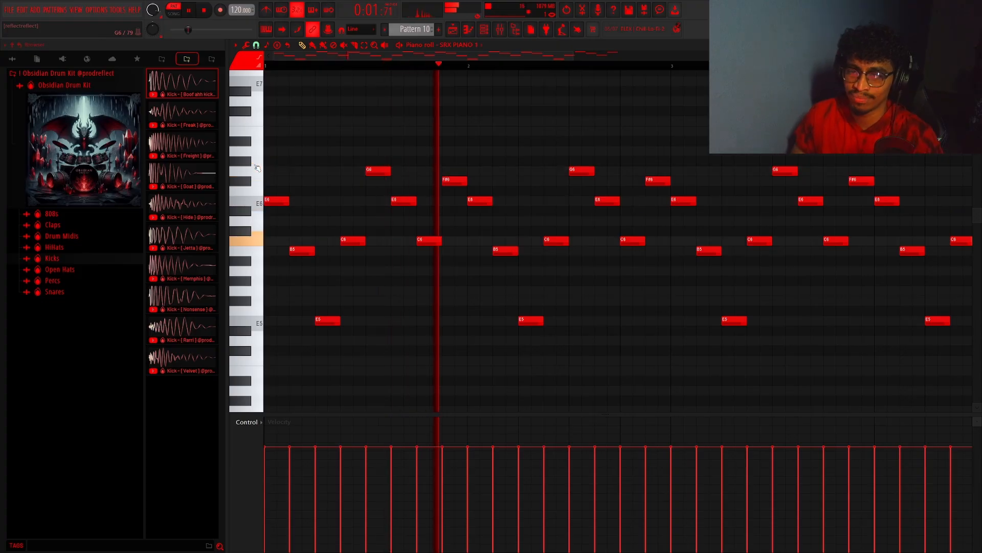
scroll(296, 186, "down", 2)
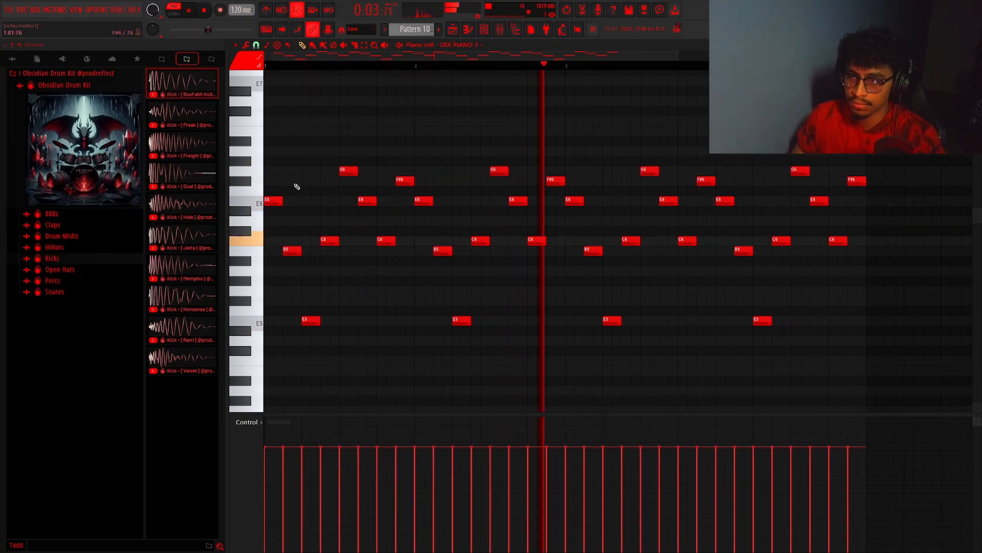
scroll(340, 198, "up", 3)
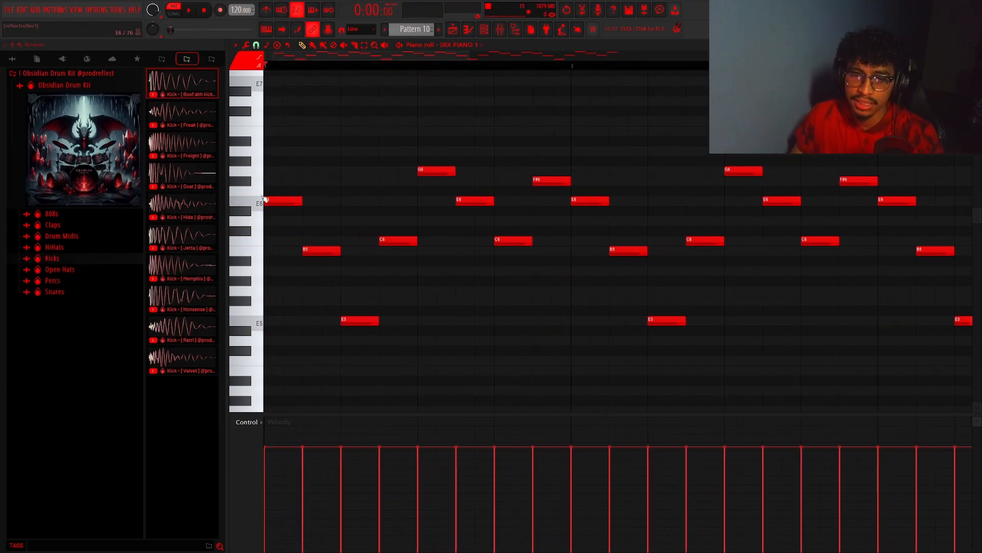
scroll(292, 193, "up", 2)
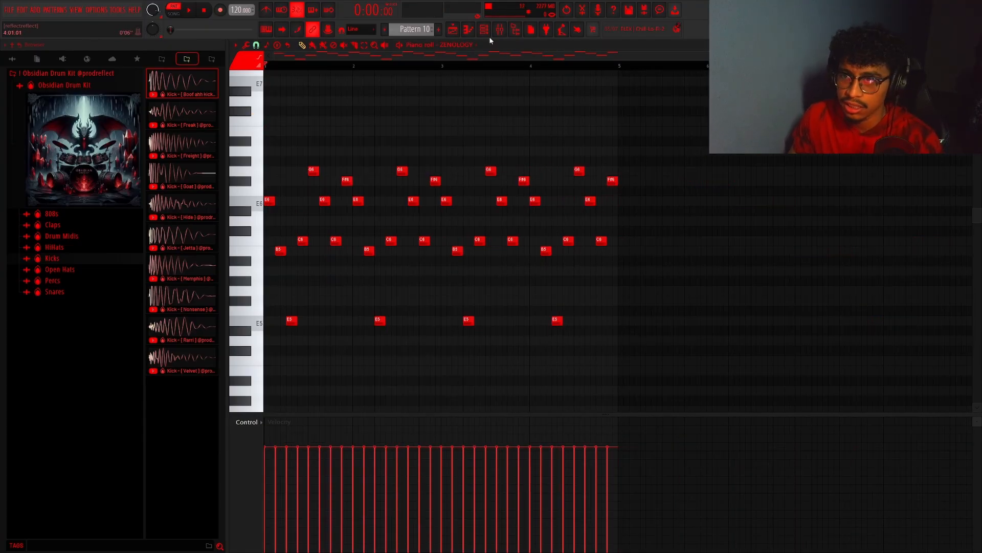
Open ZENOLOGY from the channel rack and audition its Synth Lead presets, selecting PulstarLd 1.
left_click(484, 29)
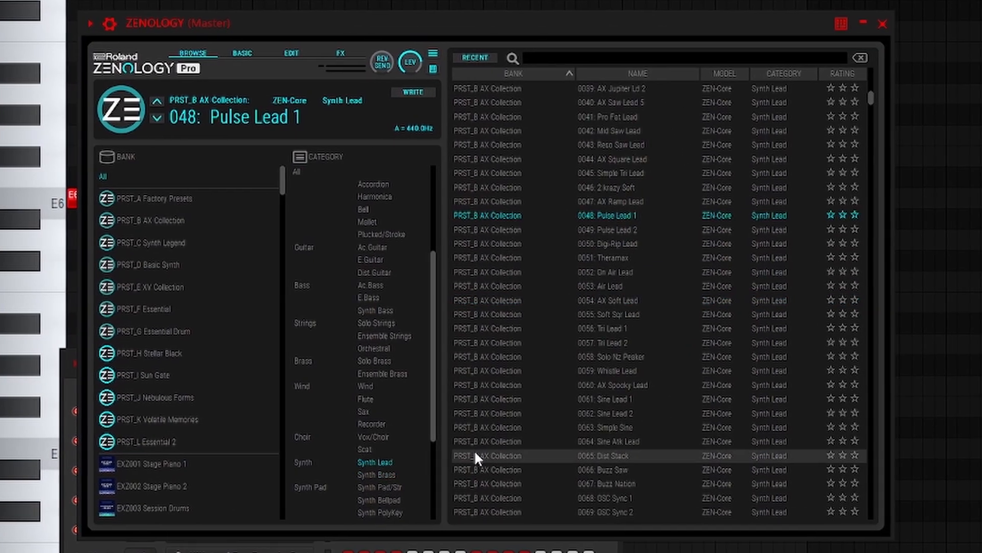
scroll(521, 245, "down", 4)
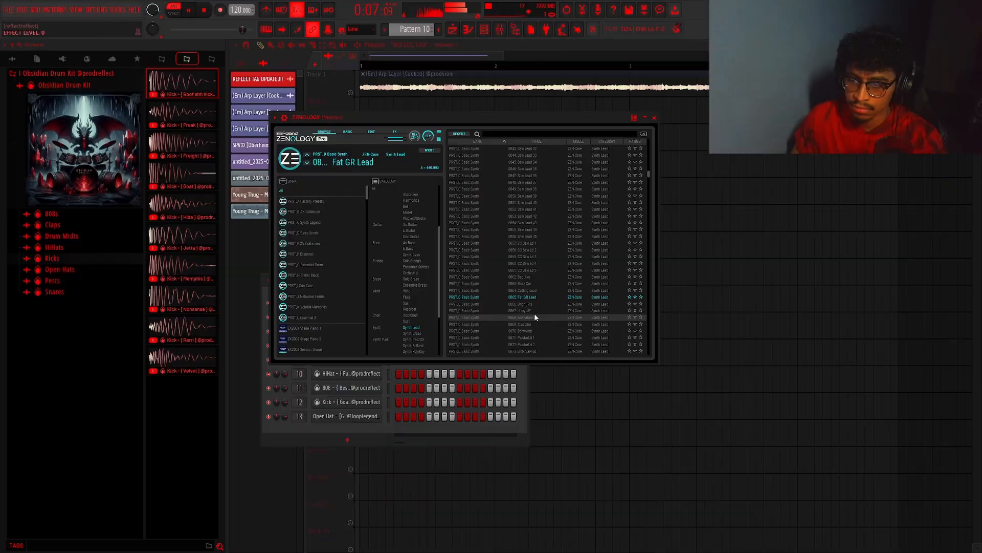
left_click(533, 285)
scroll(533, 286, "down", 5)
left_click(533, 285)
scroll(533, 285, "down", 2)
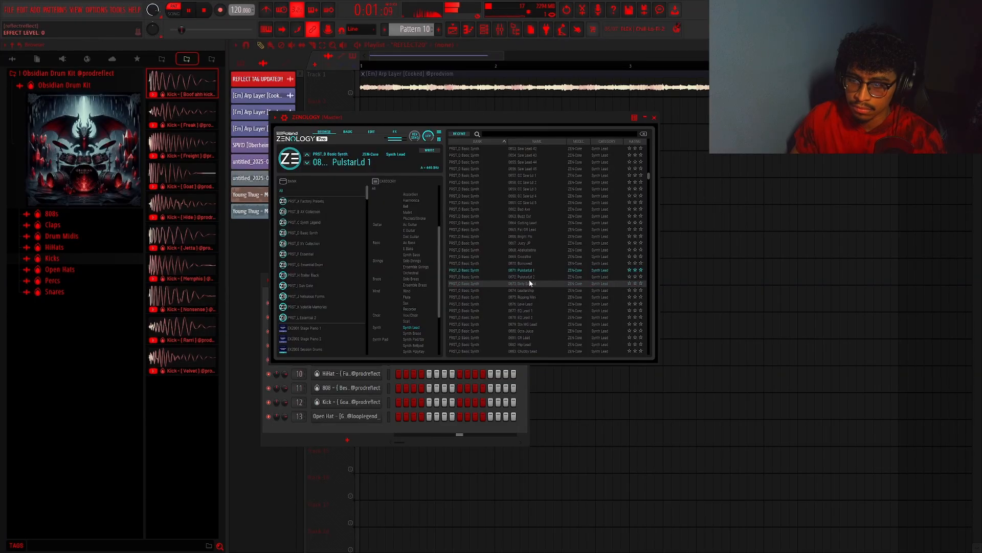
Render the arpeggio through the Master mixer track to a new audio clip.
left_click(500, 29)
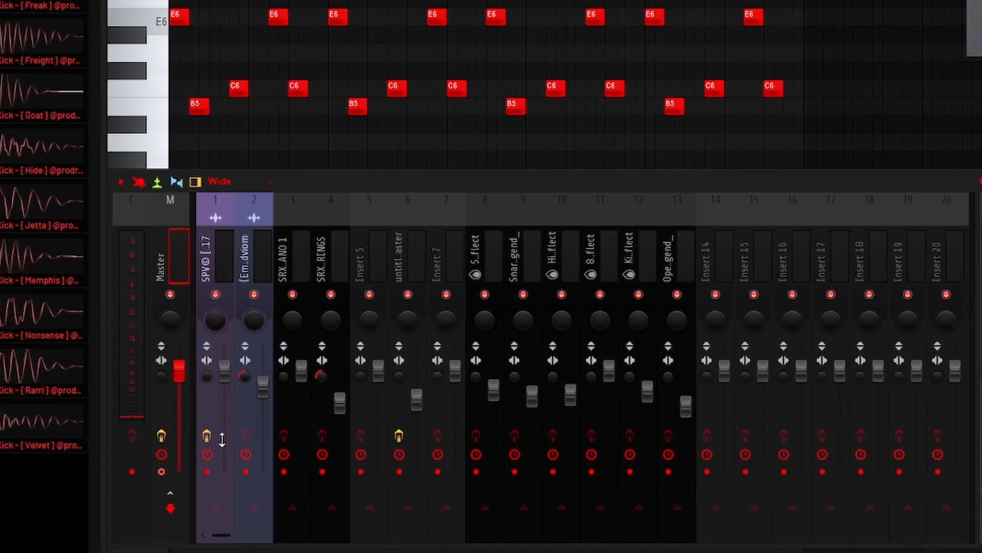
key("alt+r")
key("Return")
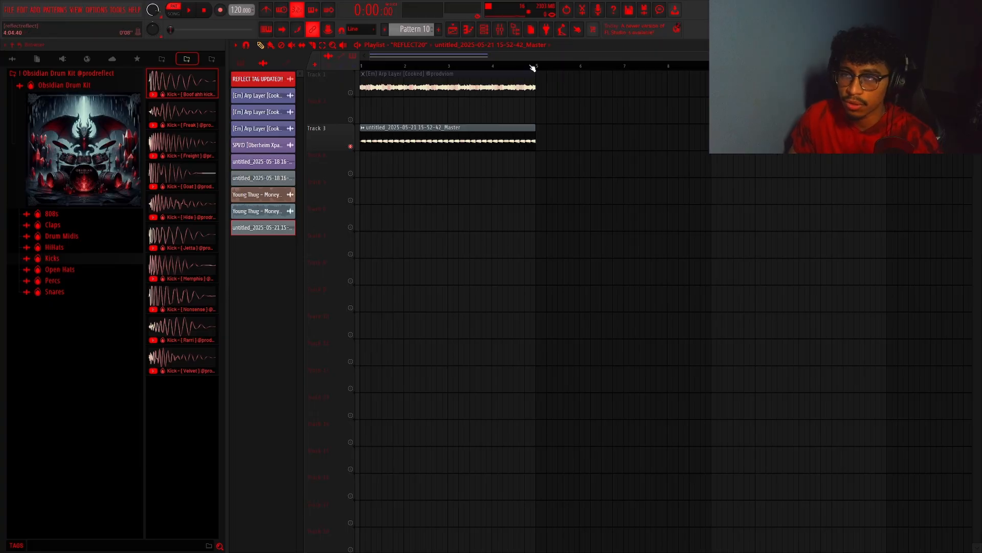
Reverse the rendered Master audio clip on Track 3 and shorten it to one bar.
double_click(463, 124)
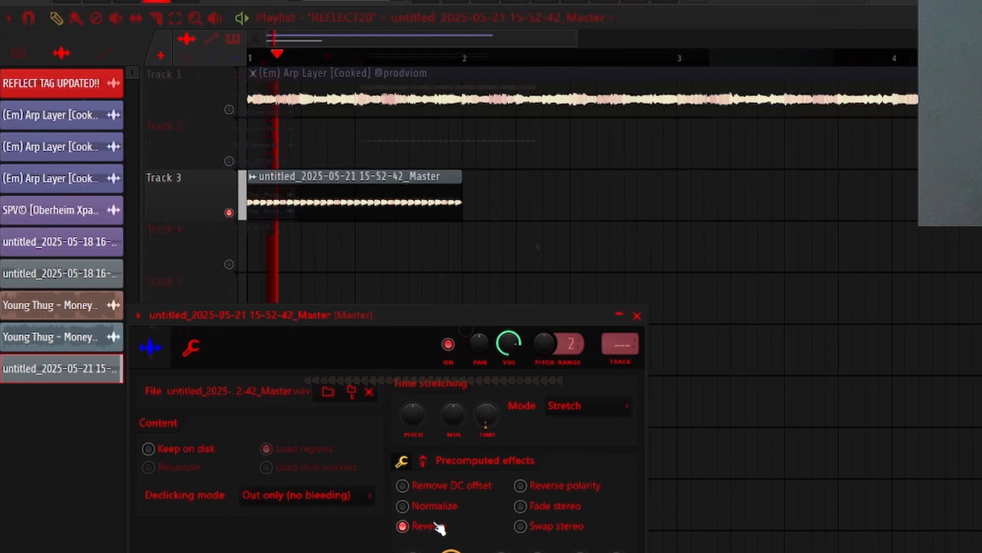
left_click(450, 252)
left_click_drag(514, 178, 441, 137)
Duplicate the reversed one-bar clip along Track 3 to cover the length of the arp clip on Track 1.
key("ctrl+b")
scroll(396, 247, "down", 3)
key("ctrl+b")
key("ctrl+b")
key("ctrl+d")
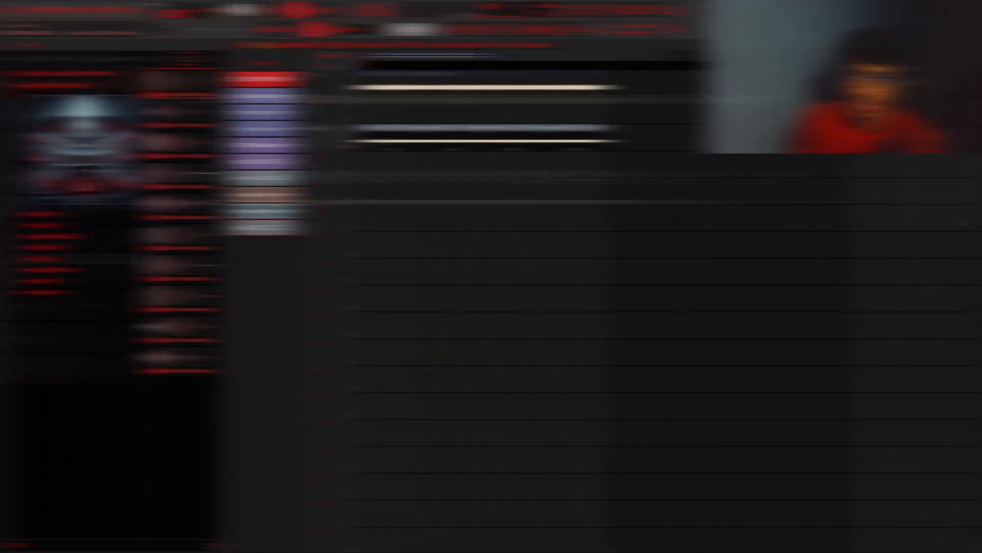
right_click(496, 87)
key("ctrl+z")
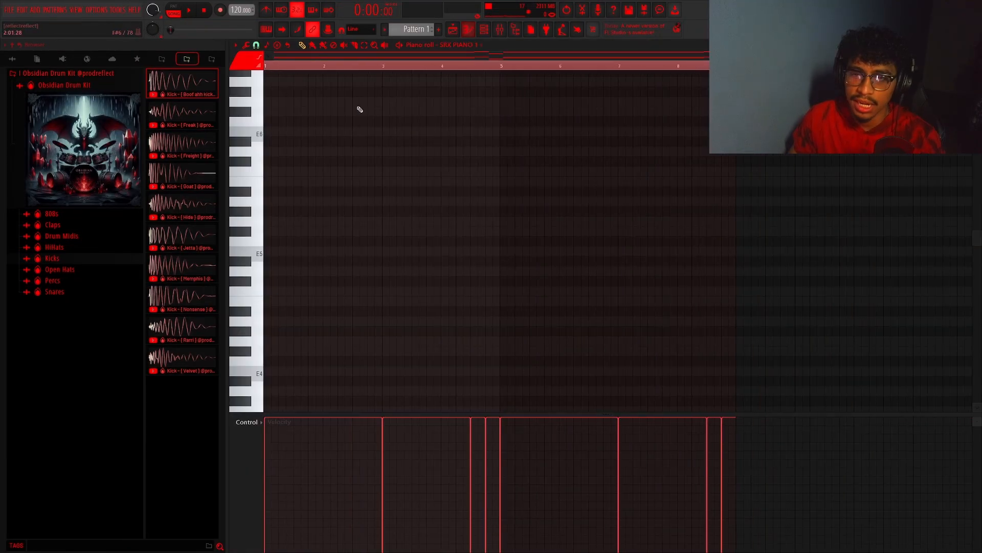
Play Pattern 1 and examine its SRX Piano bass notes in the piano roll.
scroll(484, 167, "down", 6)
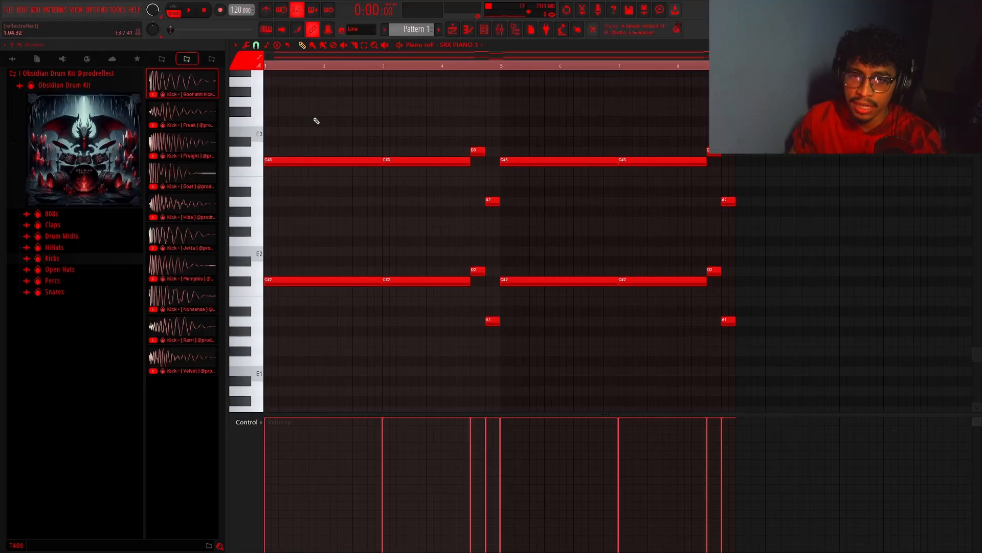
key("space")
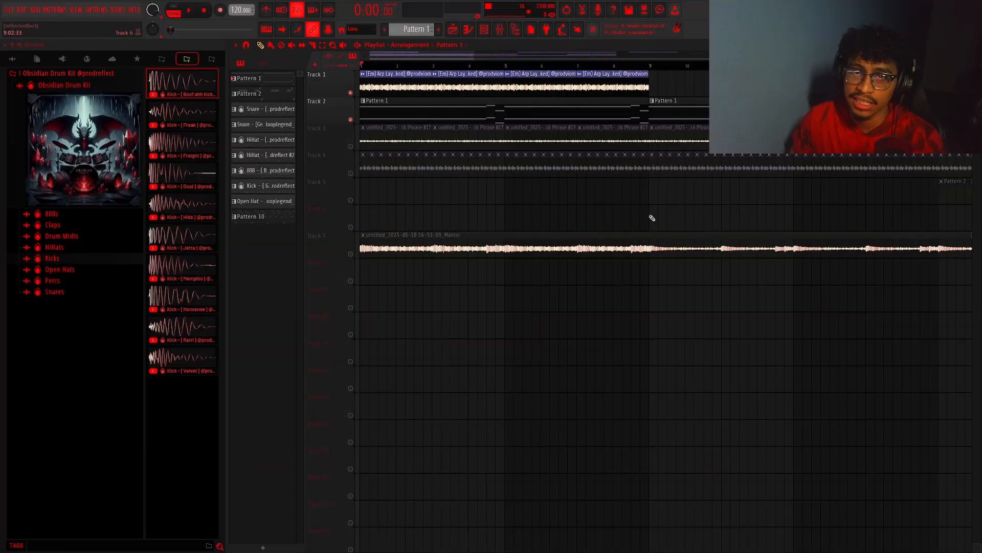
double_click(401, 111)
left_click_drag(383, 230, 719, 222)
left_click(467, 224, "ctrl")
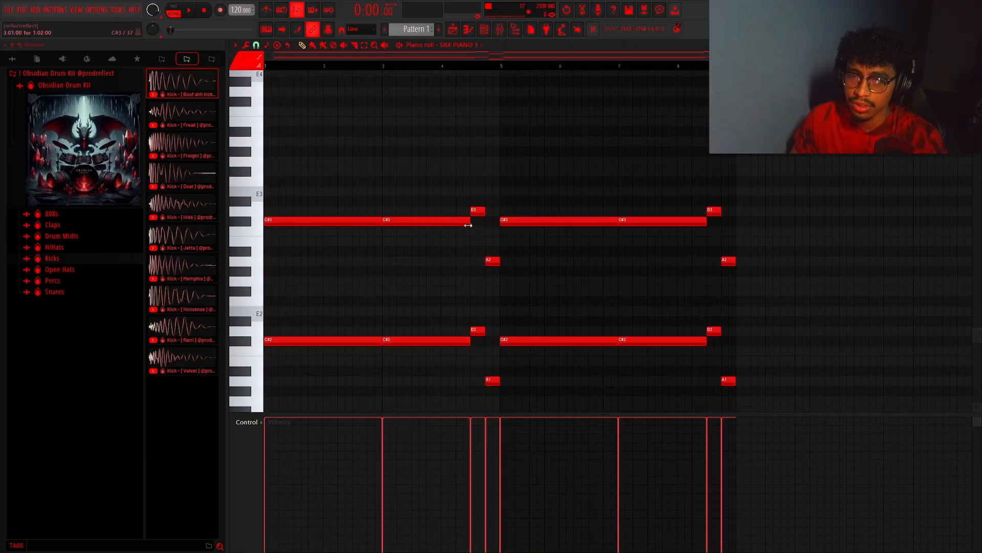
scroll(467, 224, "up", 2)
left_click_drag(477, 226, 477, 196)
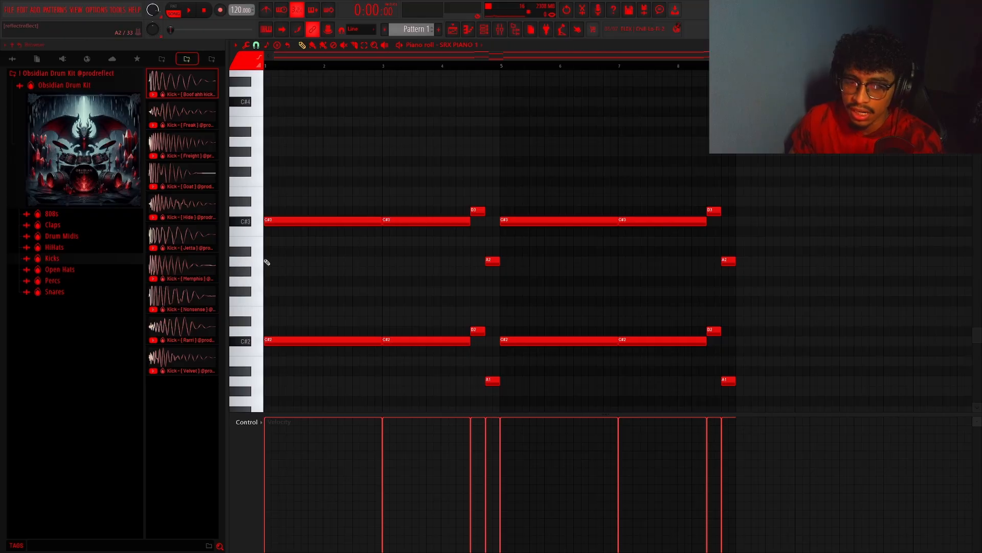
Check the source folder of the Oberheim Xpander Pluck Phrase #17 sample, and close its sample settings.
left_click_drag(973, 286, 252, 392)
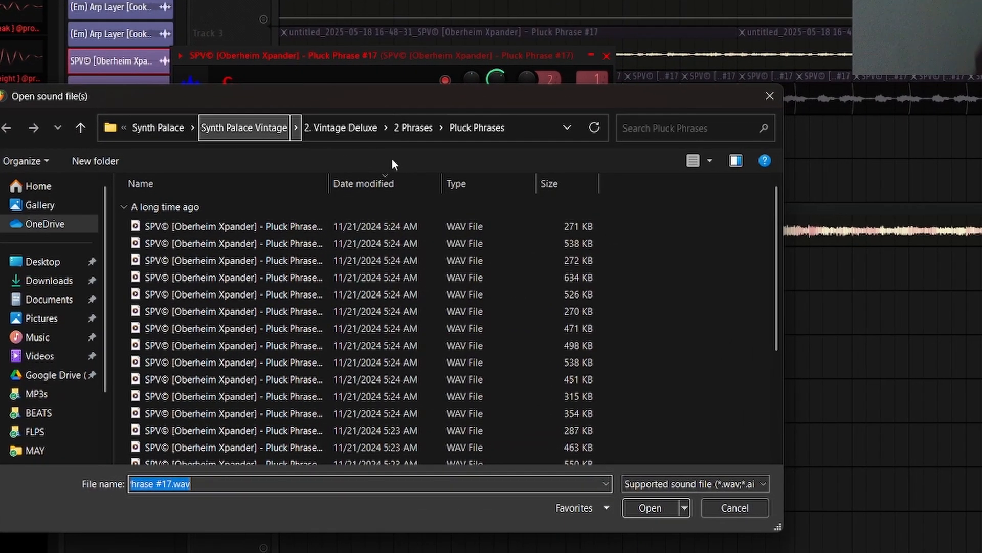
key("Escape")
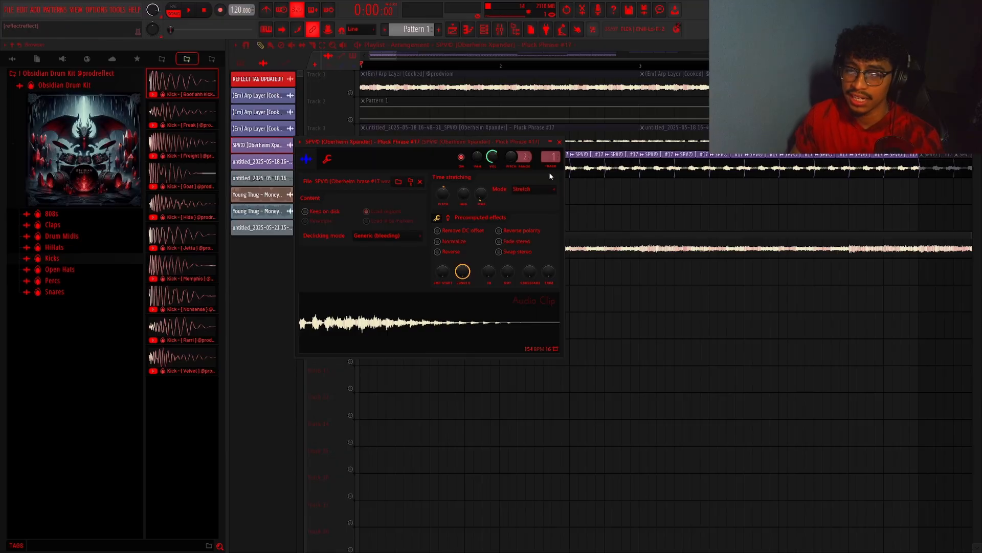
left_click(559, 144)
Examine the preset banks of the Portal effect on the Pluck Phrase #17 mixer track, and close the plugin.
left_click(499, 31)
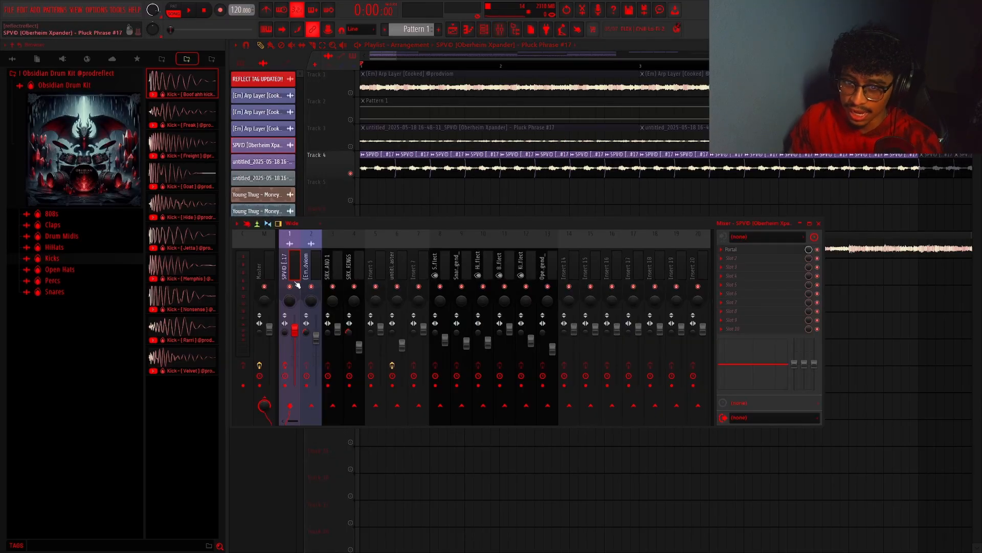
left_click(780, 147)
scroll(428, 371, "down", 3)
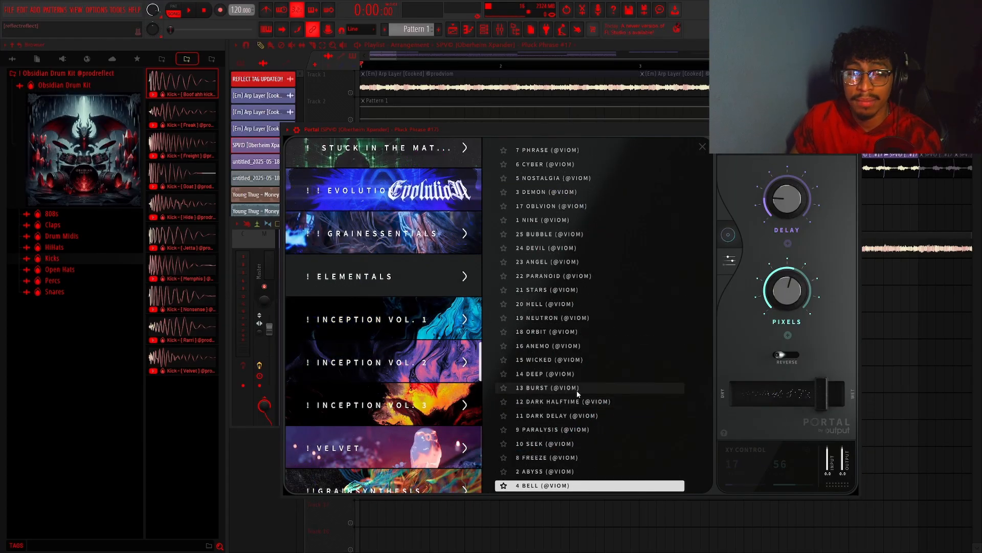
key("Escape")
key("Escape")
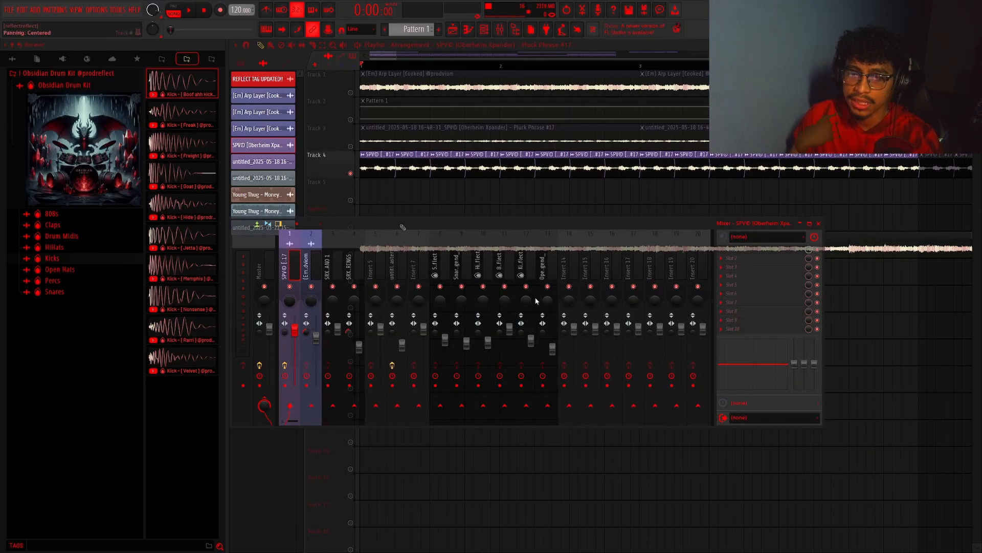
Play back the repeated Pluck Phrase #17 clips on Track 4 of the arrangement.
scroll(403, 224, "up", 3)
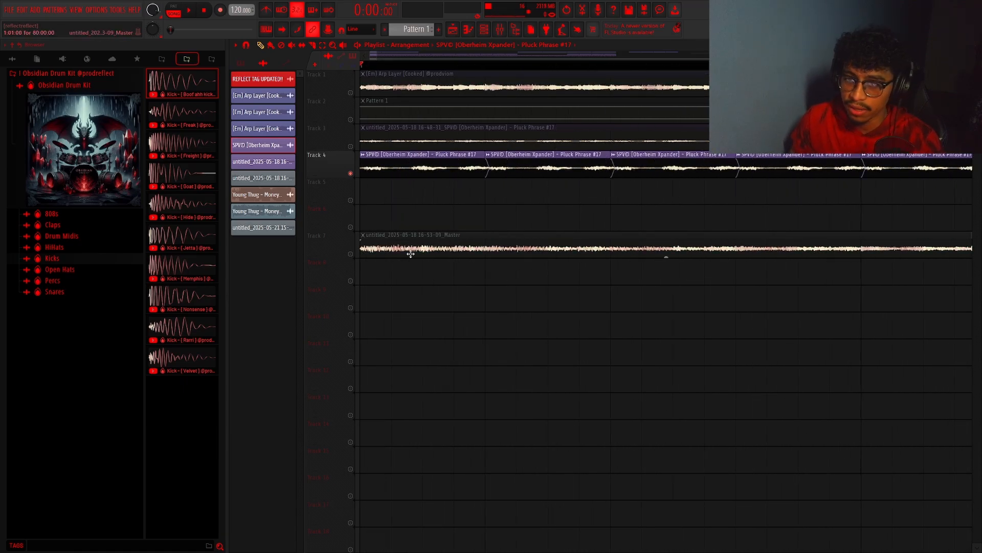
key("space")
scroll(474, 297, "down", 4)
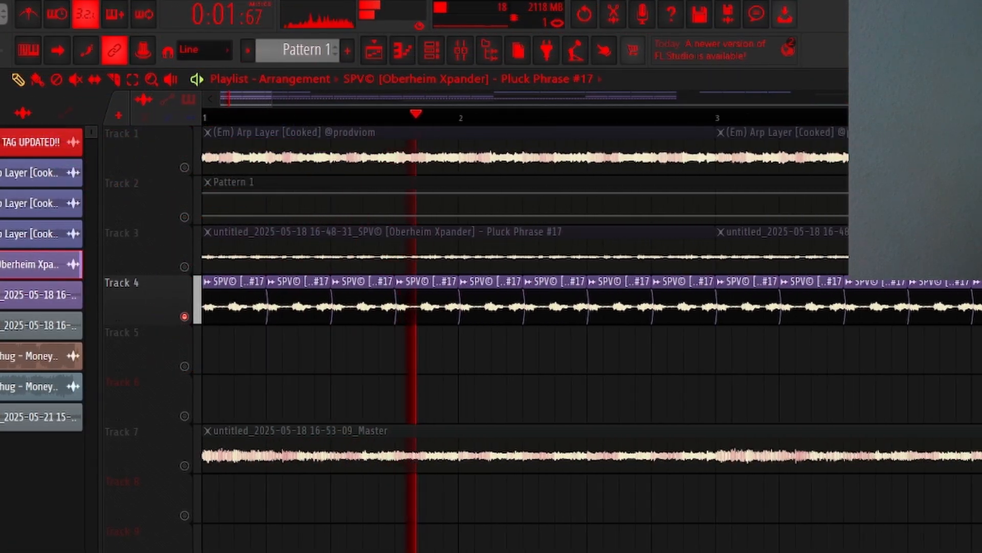
scroll(452, 544, "down", 2)
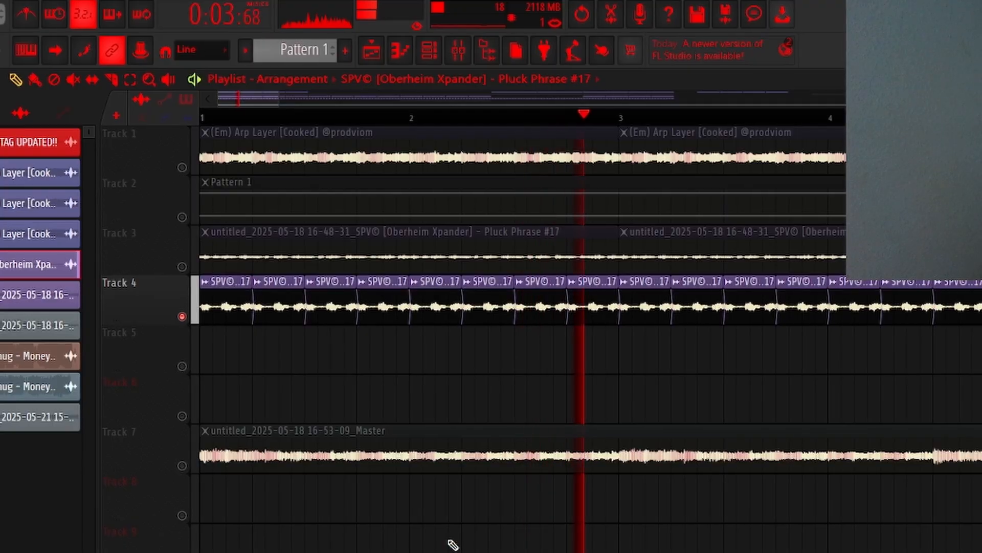
key("space")
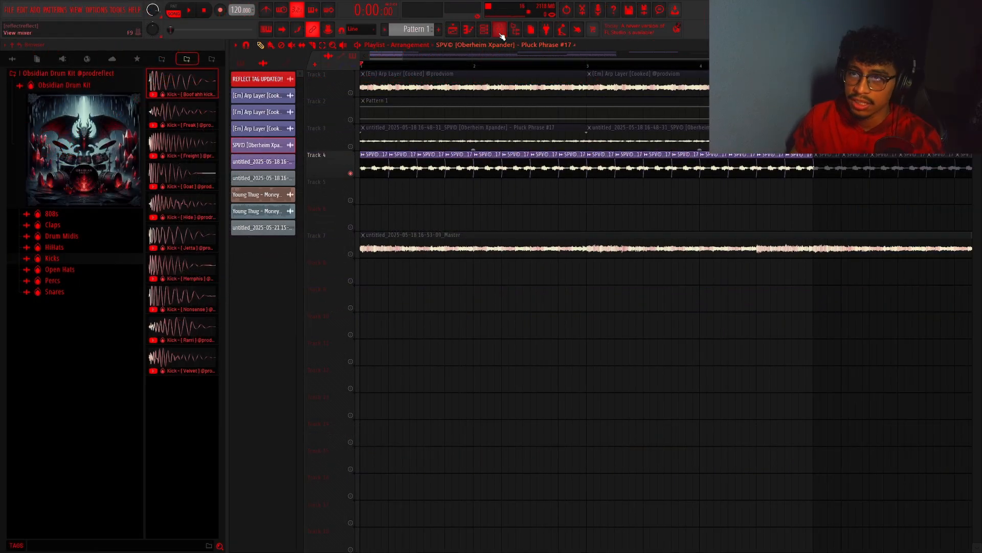
Arm the Master mixer track for recording, and close the mixer.
left_click(500, 32)
left_click(258, 379)
left_click(259, 380)
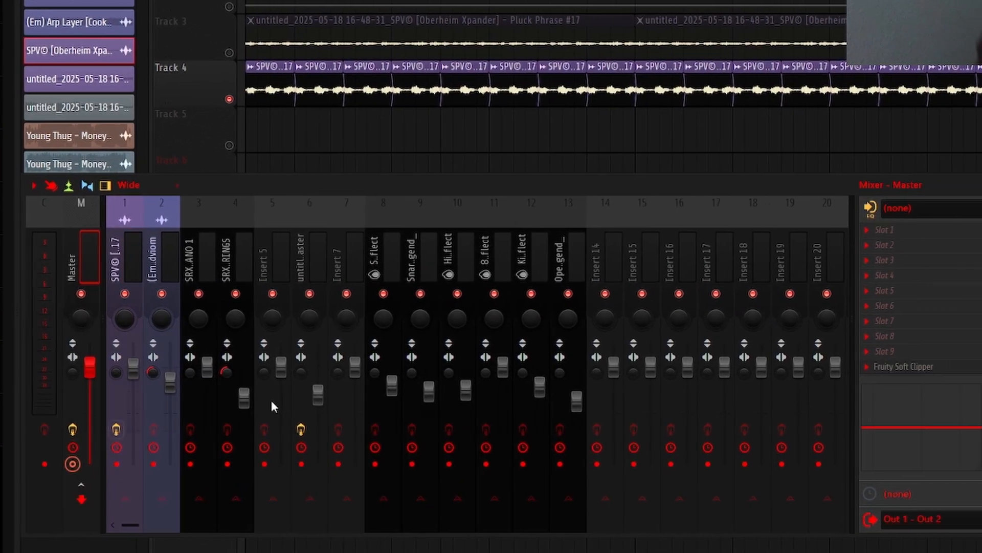
key("F9")
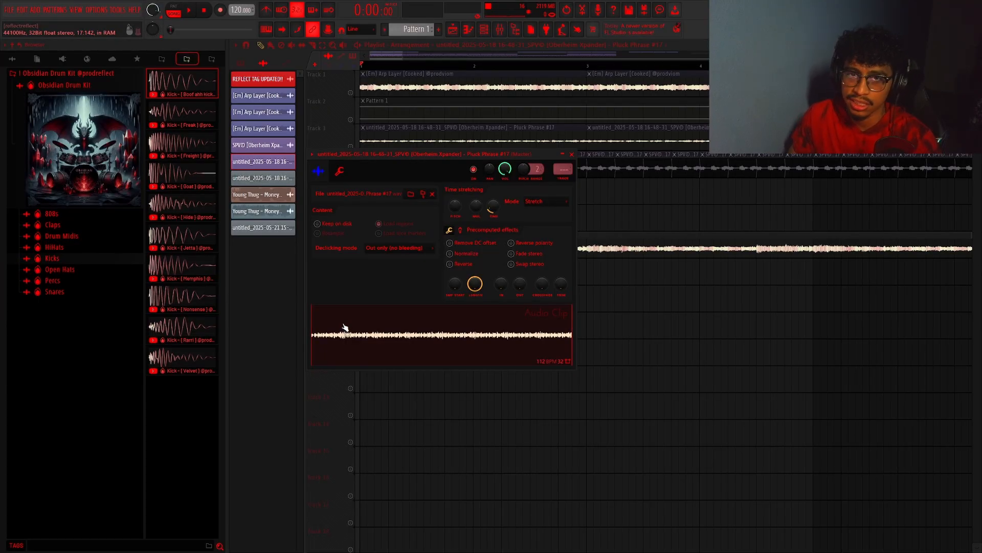
Close the Pluck Phrase #17 sample settings, and review the SRX STRINGS notes of Pattern 2.
key("Escape")
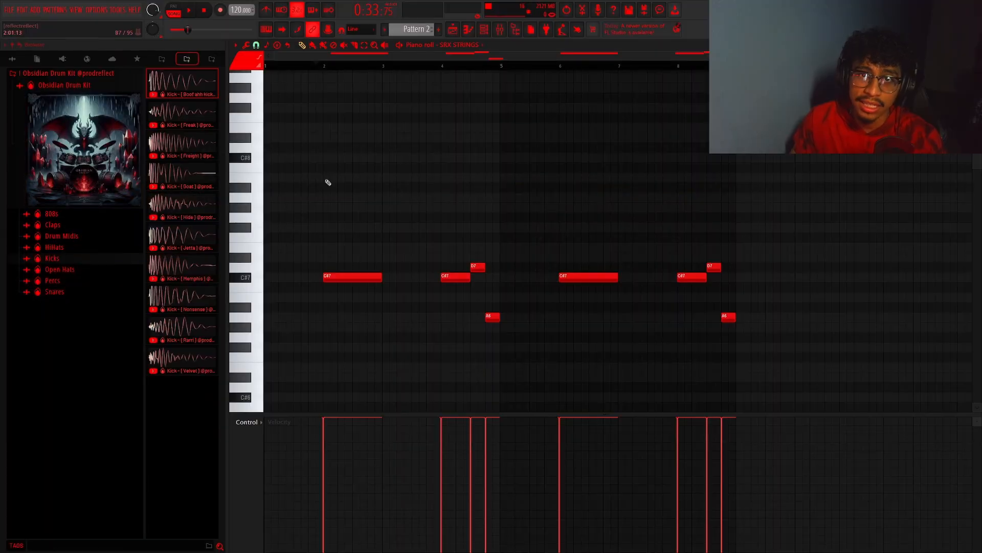
scroll(334, 183, "down", 1)
key("space")
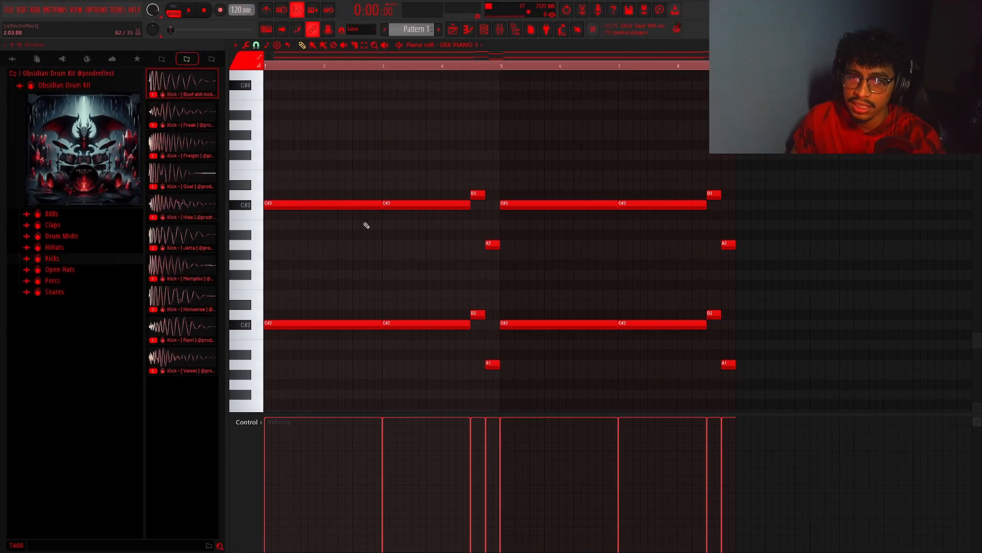
Review the SRX PIANO 1 notes of Pattern 1 and the recorded Master clip on Track 7 of the arrangement.
left_click_drag(341, 210, 485, 248)
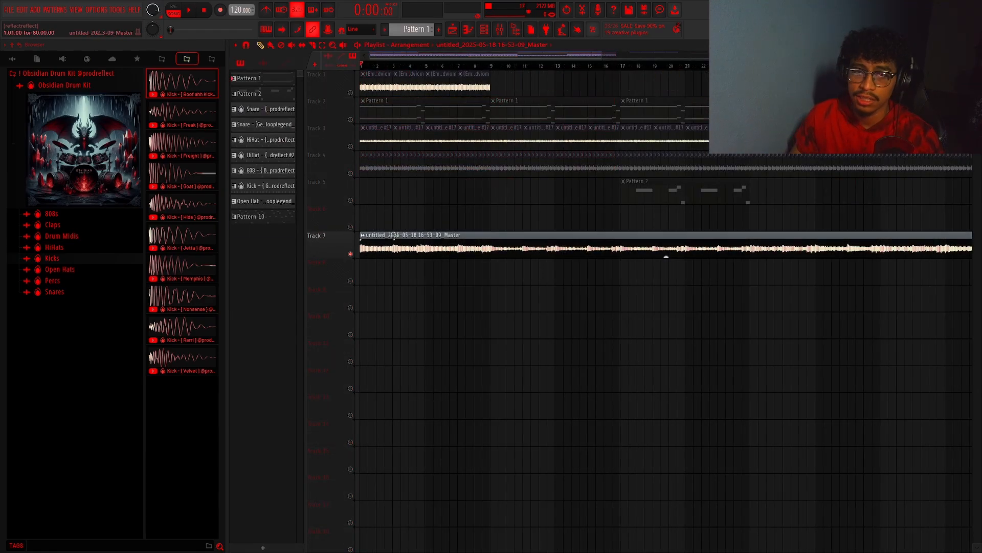
double_click(667, 248)
left_click(544, 258)
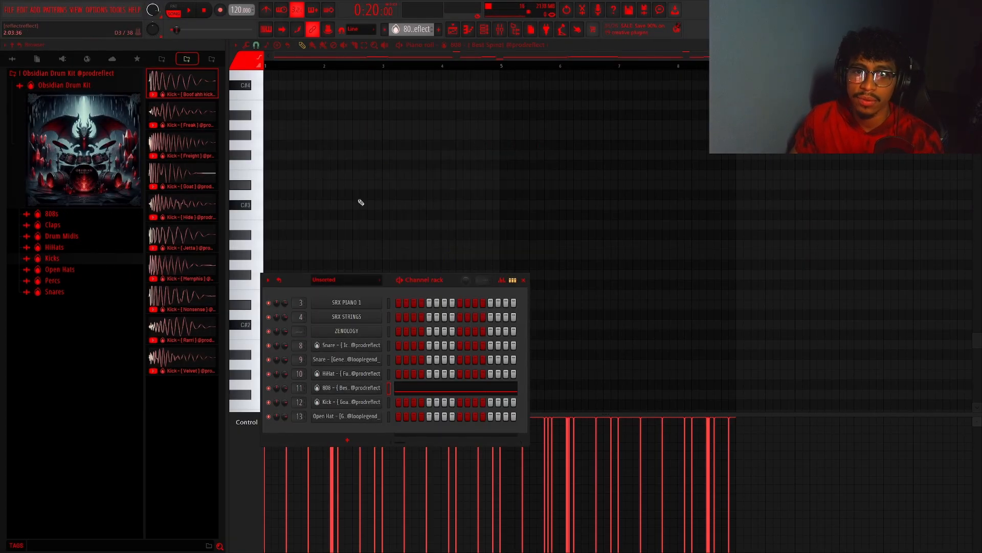
Bring the 808 Best Spinz notes into view without the channel rack, and set the piano roll snap to 1/3 step.
key("F6")
scroll(379, 202, "up", 8)
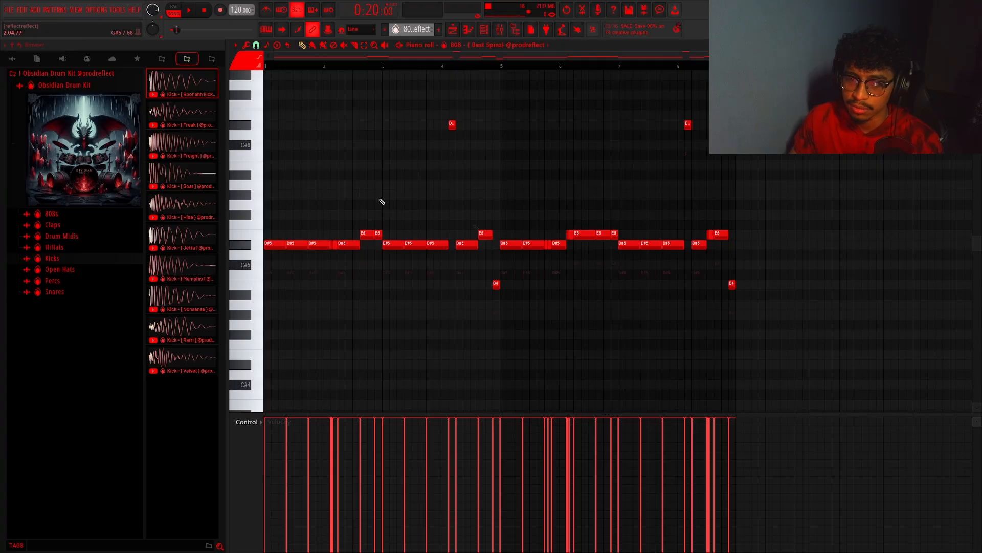
key("F7")
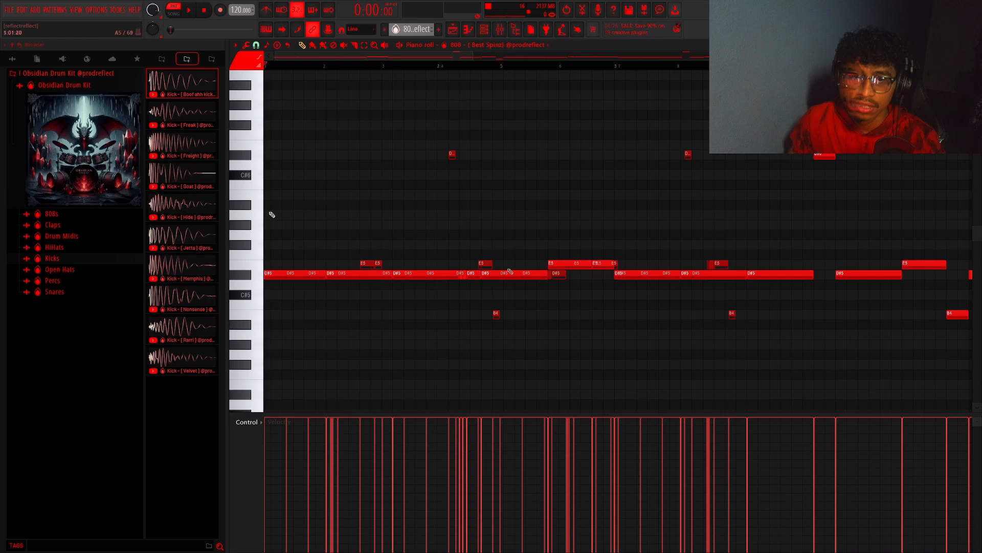
scroll(272, 215, "up", 2)
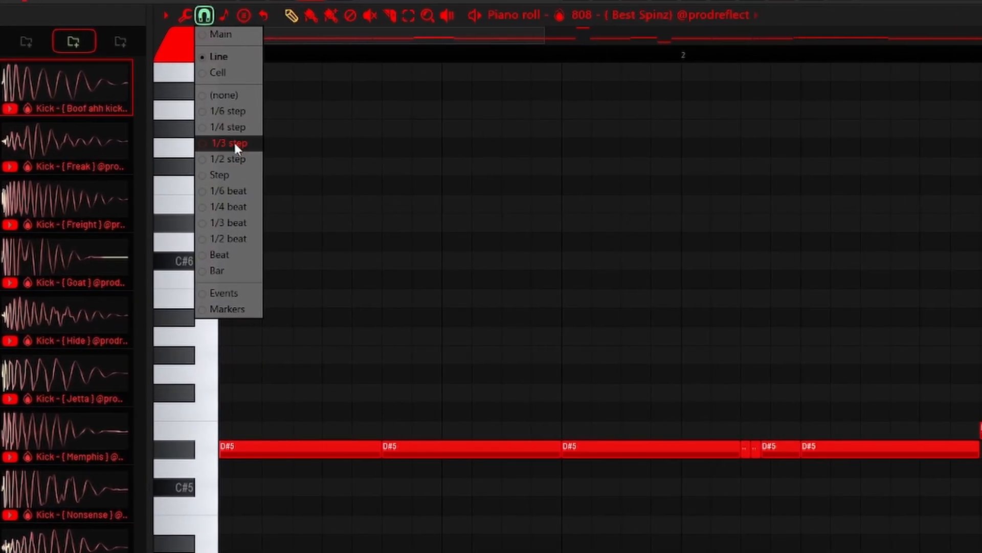
left_click(276, 115)
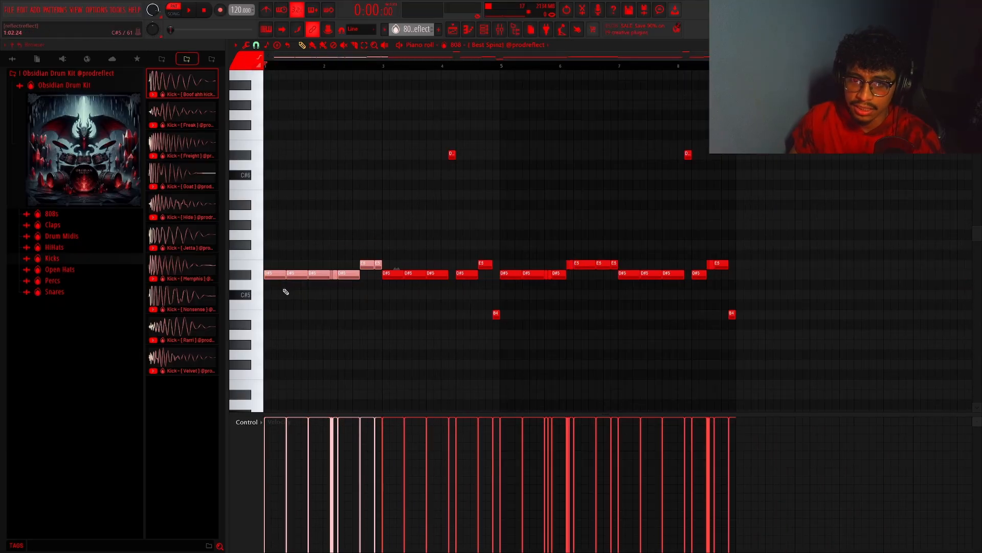
Try duplicating the selected 808 notes of bars 1 and 2 into bars 3 and 4, and undo it.
key("ctrl+b")
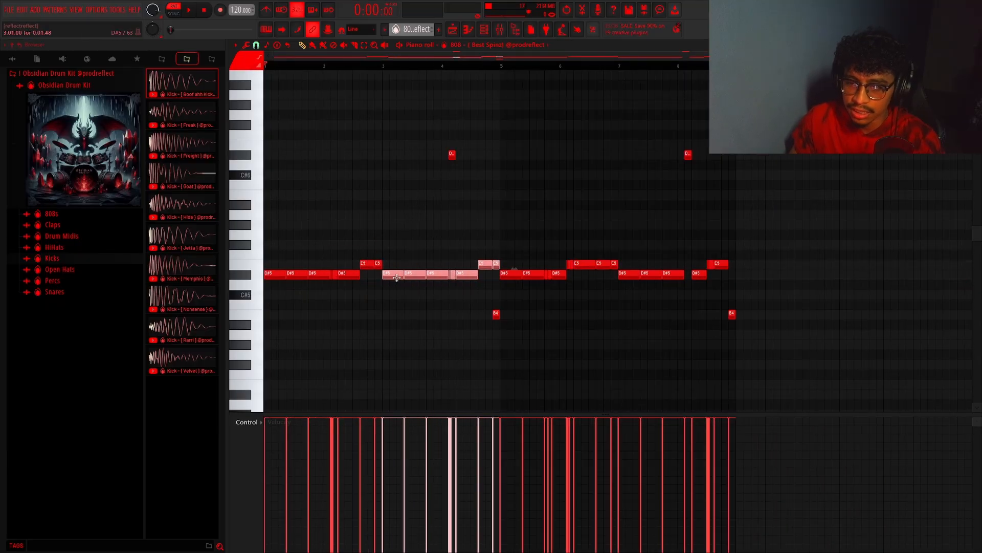
key("ctrl+z")
Examine the high D#6 notes and the low B4 notes at the ends of the 808 phrases.
scroll(445, 281, "up", 3)
scroll(671, 312, "down", 2)
scroll(566, 258, "up", 3)
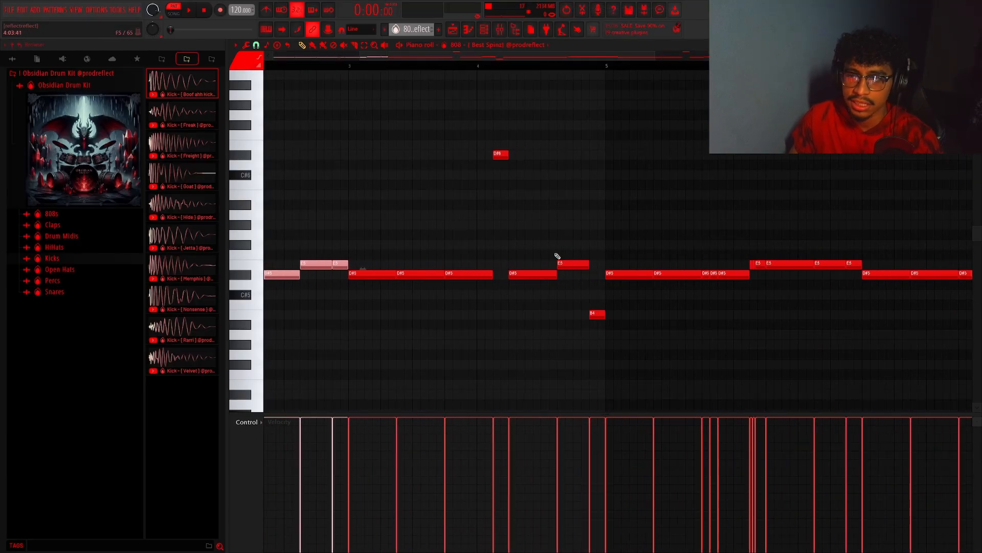
scroll(499, 155, "up", 3)
left_click(499, 154)
scroll(517, 184, "down", 7)
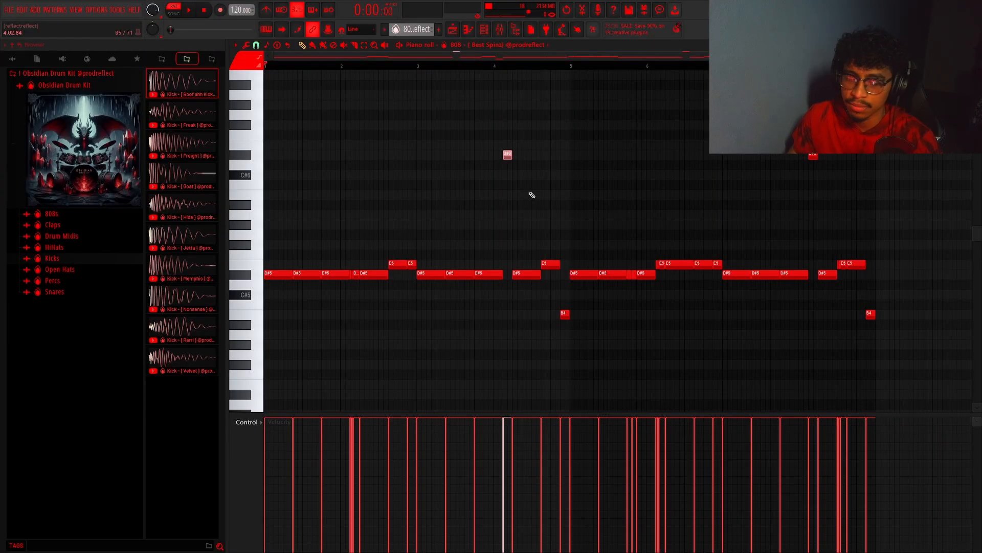
scroll(527, 205, "down", 1)
scroll(486, 246, "up", 3)
left_click_drag(512, 318, 450, 239)
scroll(450, 238, "down", 2)
scroll(545, 230, "down", 1)
left_click(687, 223, "ctrl")
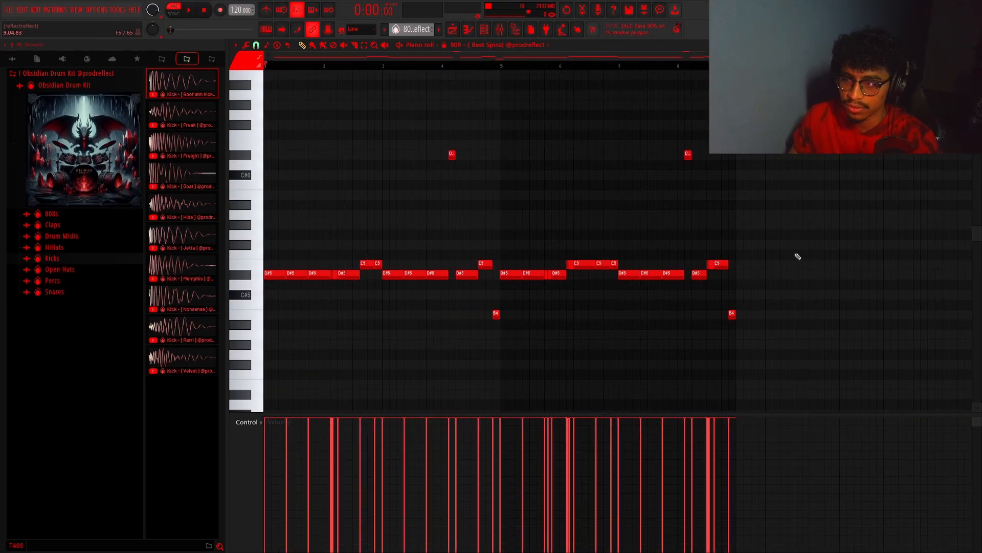
left_click_drag(740, 230, 714, 283)
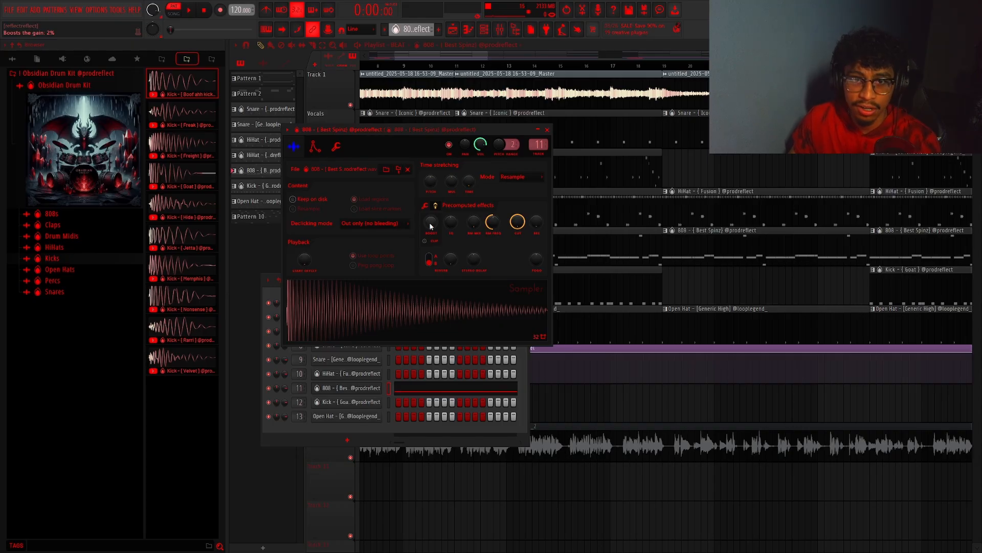
Close the 808 channel settings and the channel rack, and open the mixer.
key("Escape")
key("Escape")
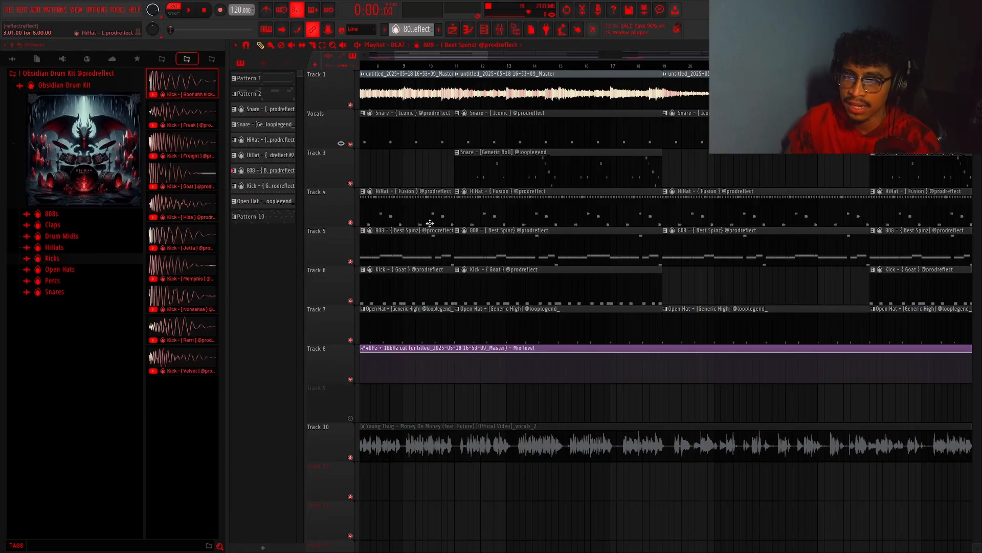
key("F9")
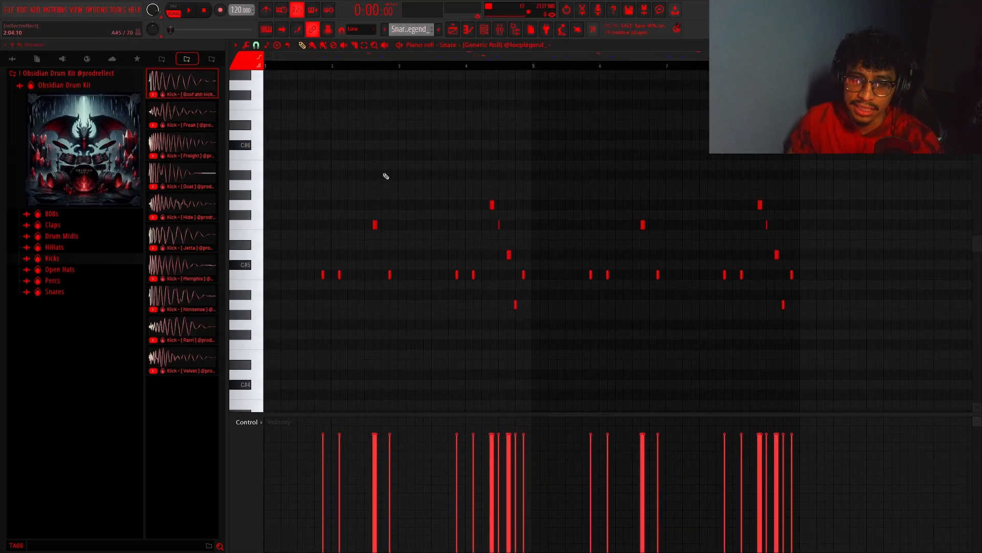
Examine the pitched notes and rolls in the Generic Roll snare pattern.
scroll(386, 176, "down", 1)
scroll(338, 215, "up", 3)
left_click_drag(384, 211, 353, 241)
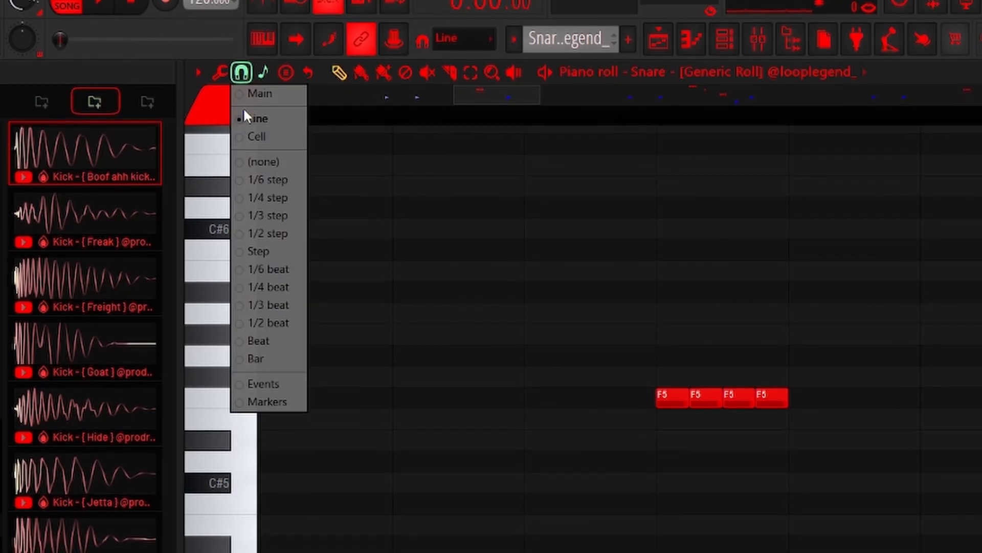
With the snap set to Line, draw an F5 note after the first snare roll and try chopping it into four.
left_click(264, 67)
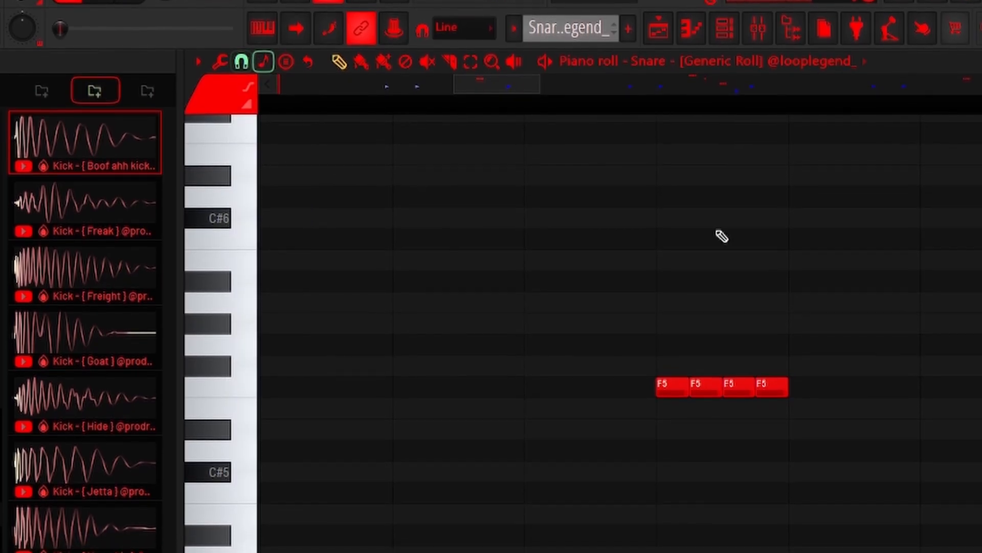
left_click(603, 198)
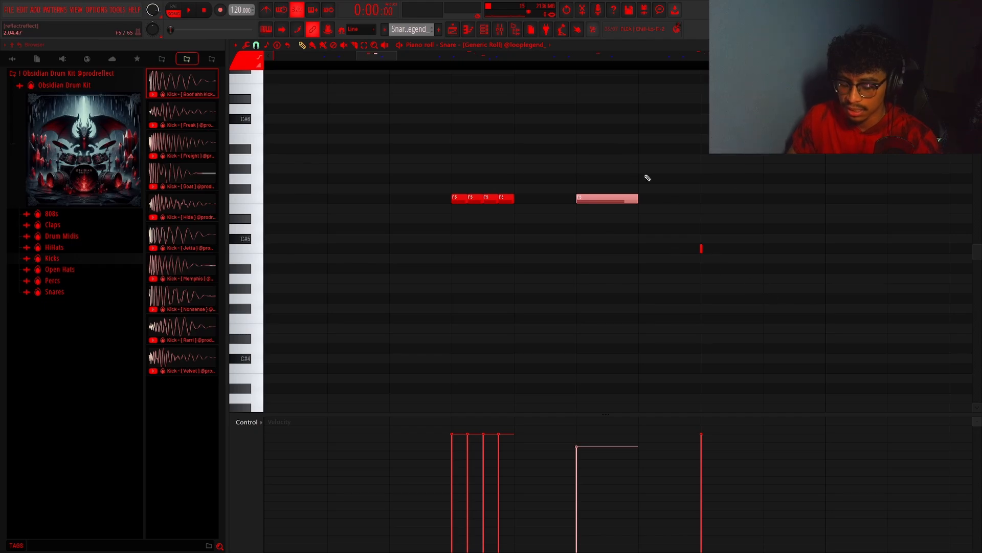
key("alt+u")
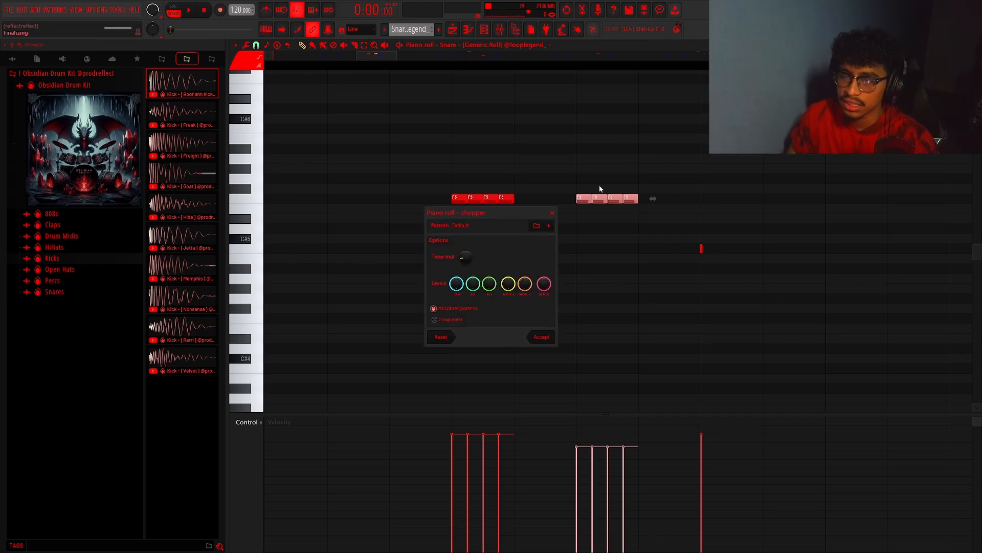
key("Escape")
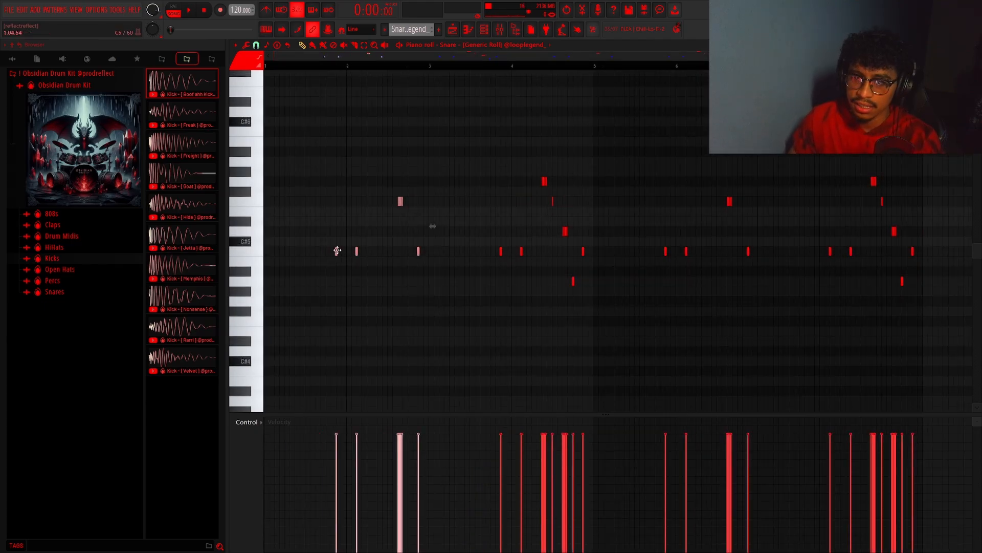
key("ctrl+z")
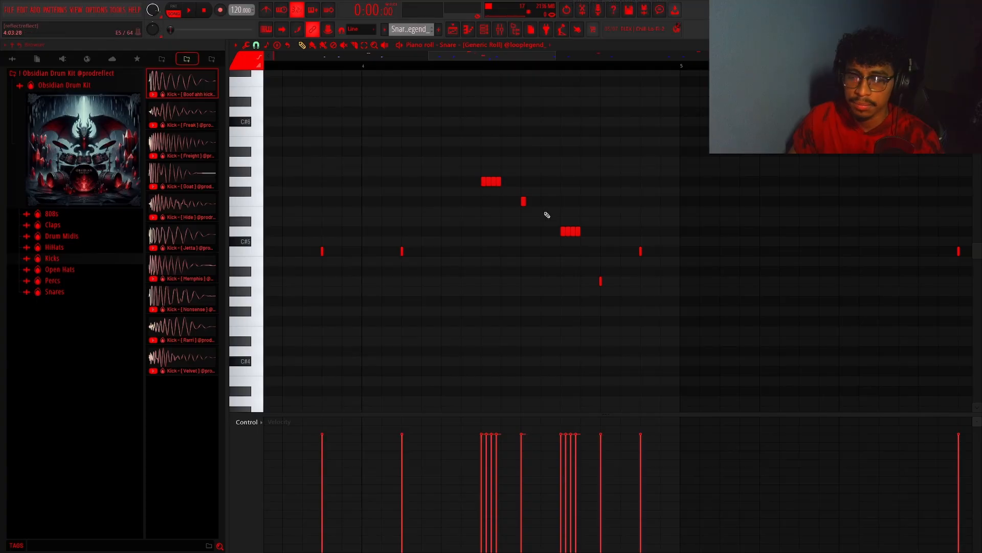
Select the G5 roll and the F5 note in bar 4 of the snare pattern for inspection.
left_click_drag(547, 215, 417, 119)
scroll(560, 246, "up", 2, "ctrl")
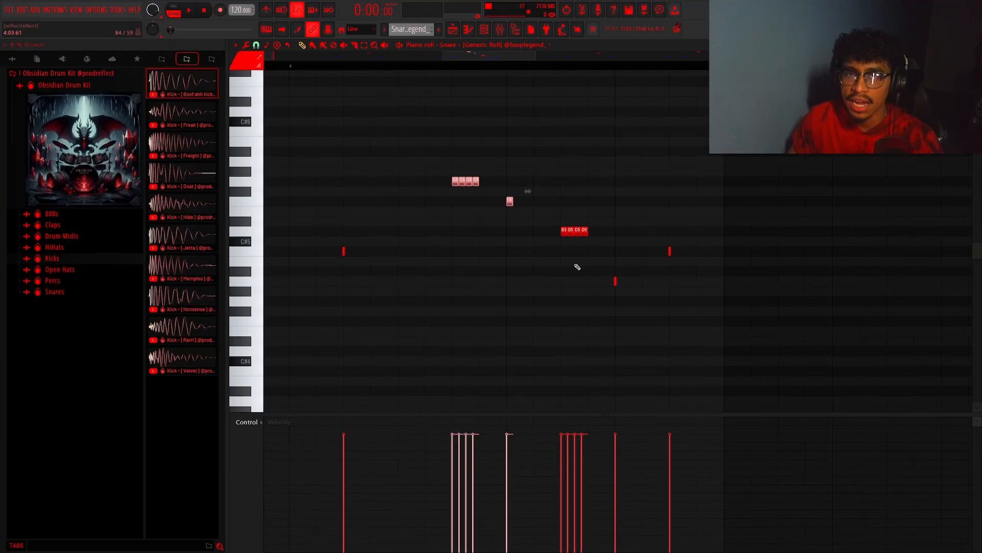
scroll(617, 271, "down", 4, "ctrl")
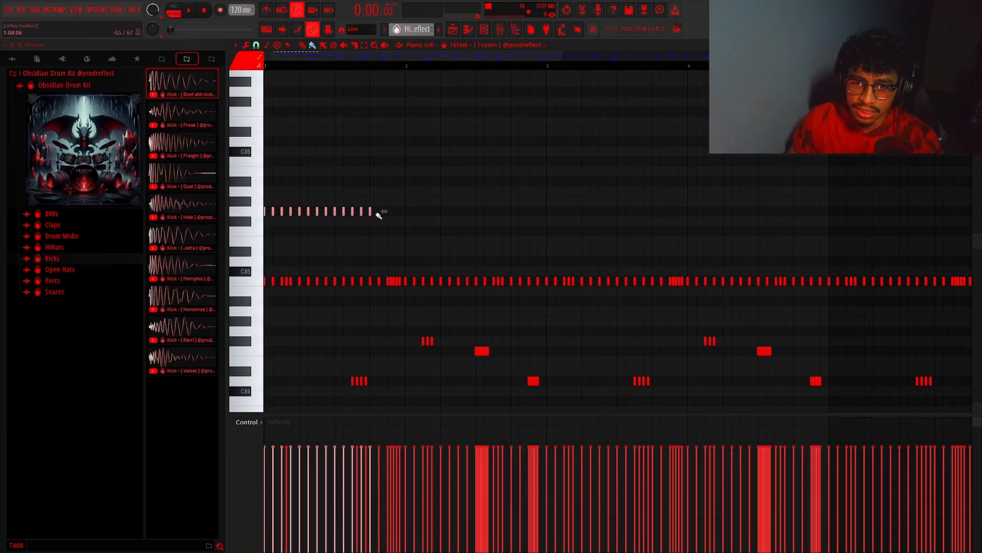
Try painting a row of evenly spaced G5 hi-hat notes across the Fusion hi-hat pattern.
left_click_drag(379, 216, 941, 212)
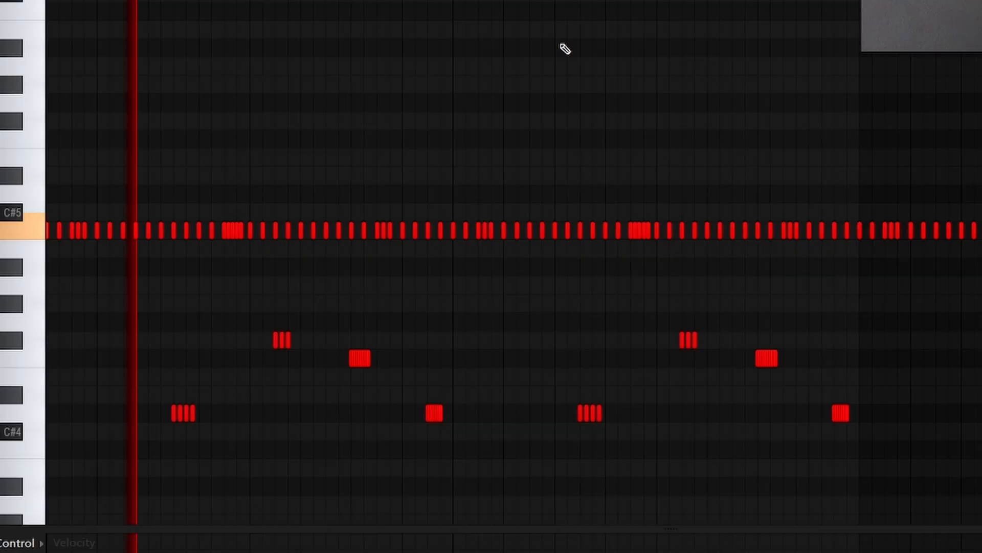
Open the second Fusion hi-hat pattern from Track 4 of the BEAT arrangement and review its notes.
scroll(617, 163, "down", 1, "ctrl")
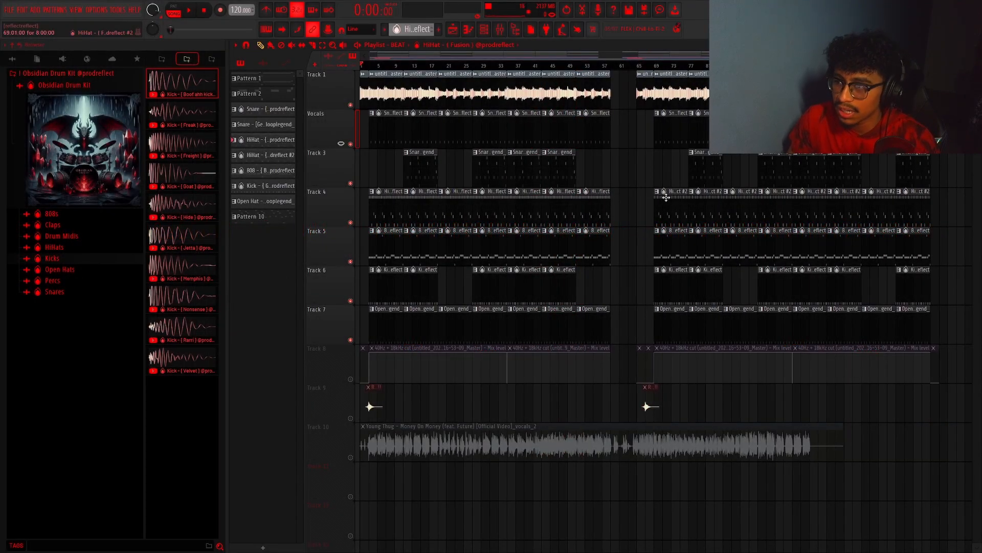
double_click(666, 197)
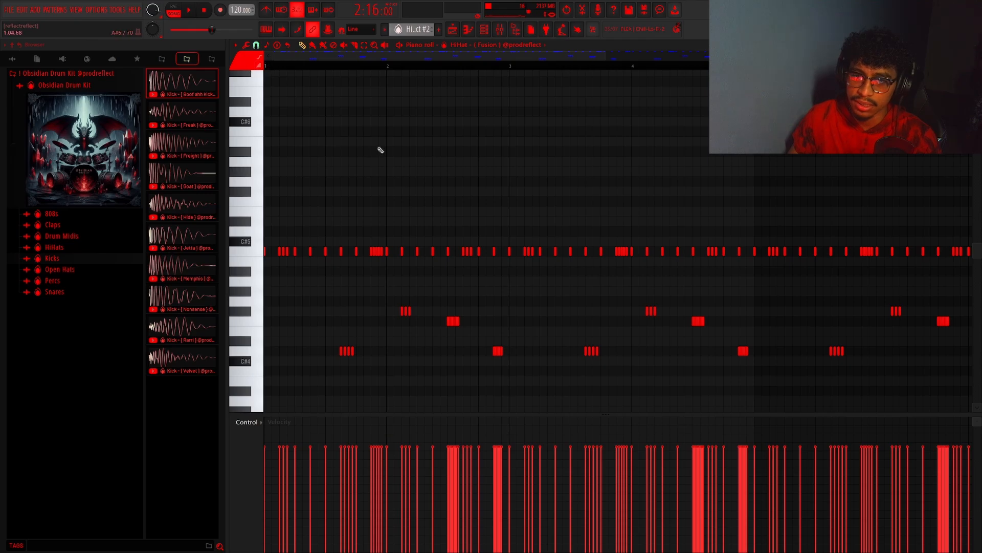
scroll(381, 150, "down", 2)
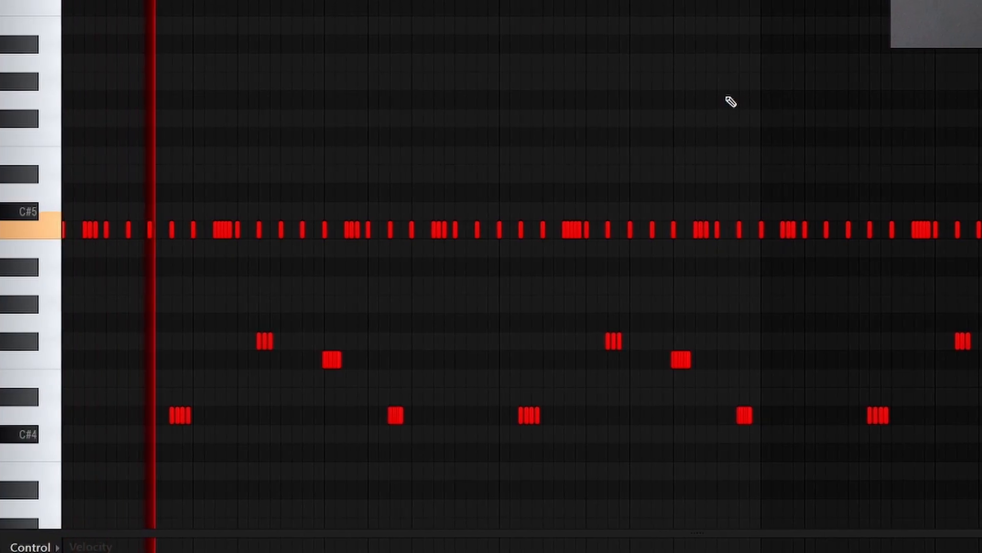